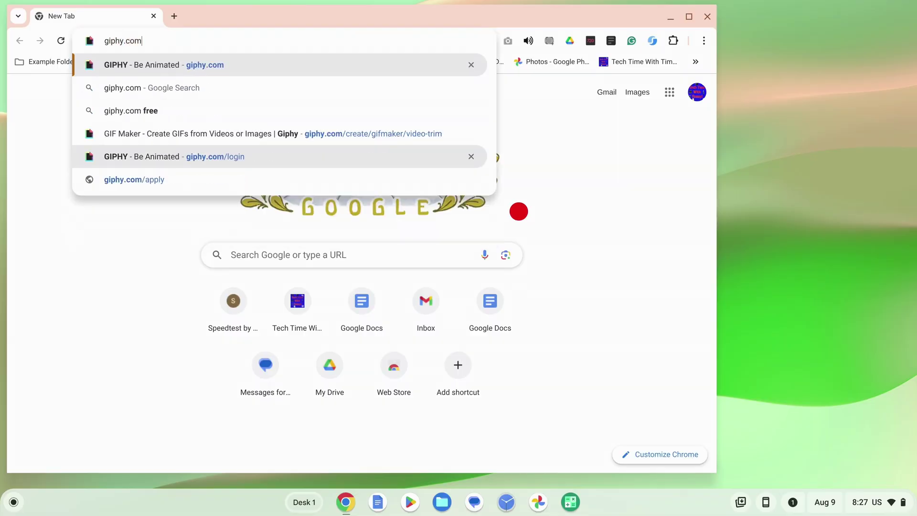
Step: Go to giphy.com and open the trending "Friday!" GIF
key(Return)
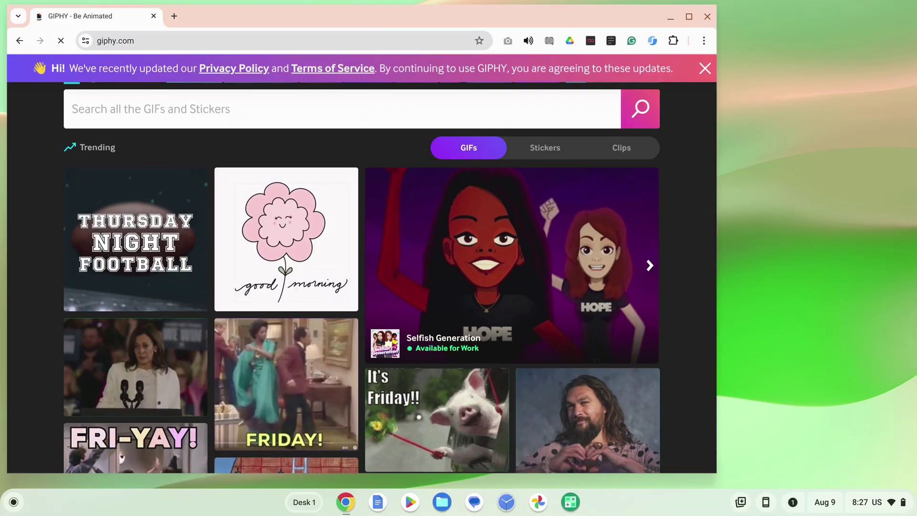
click(258, 377)
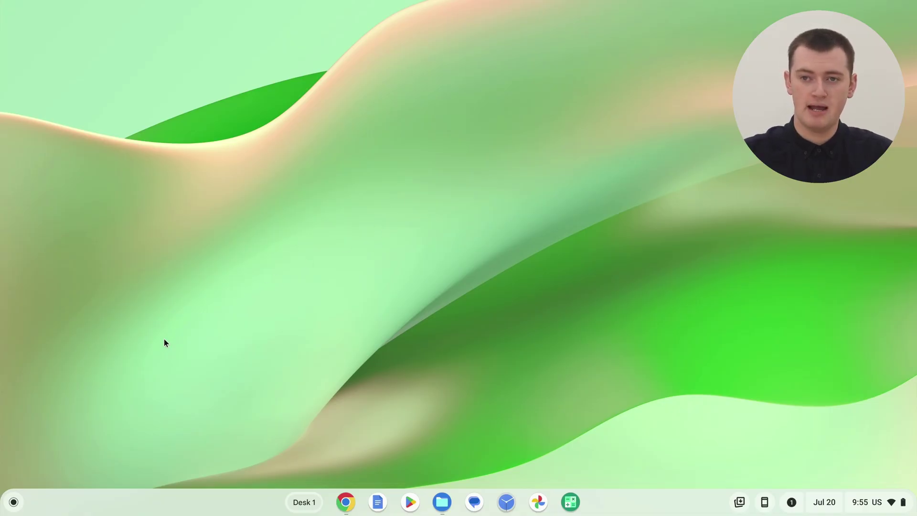
Step: Launch the Camera app from the app list and set it to record video in GIF mode
click(14, 501)
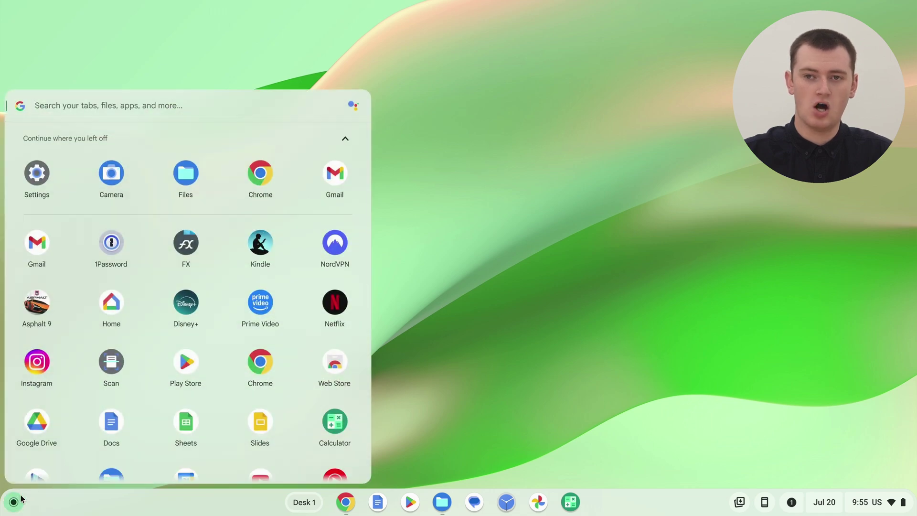
scroll(139, 353, down, 5)
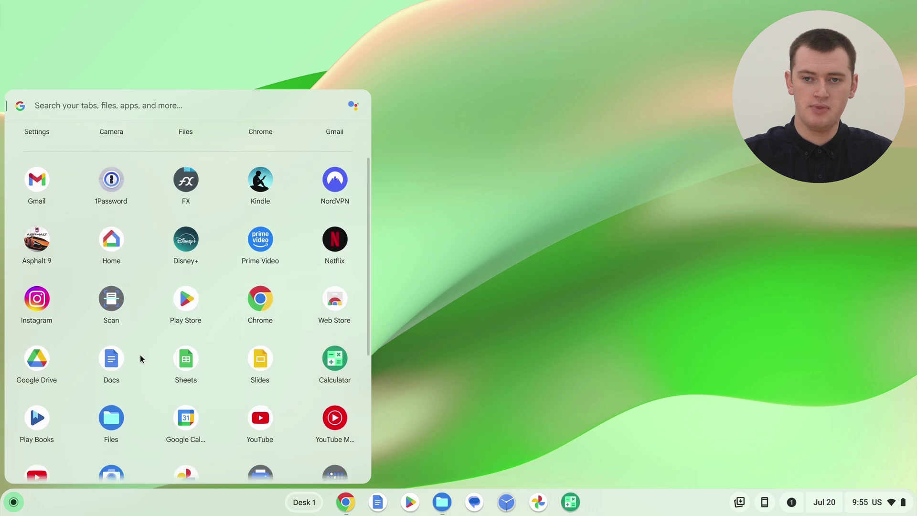
scroll(141, 356, down, 2)
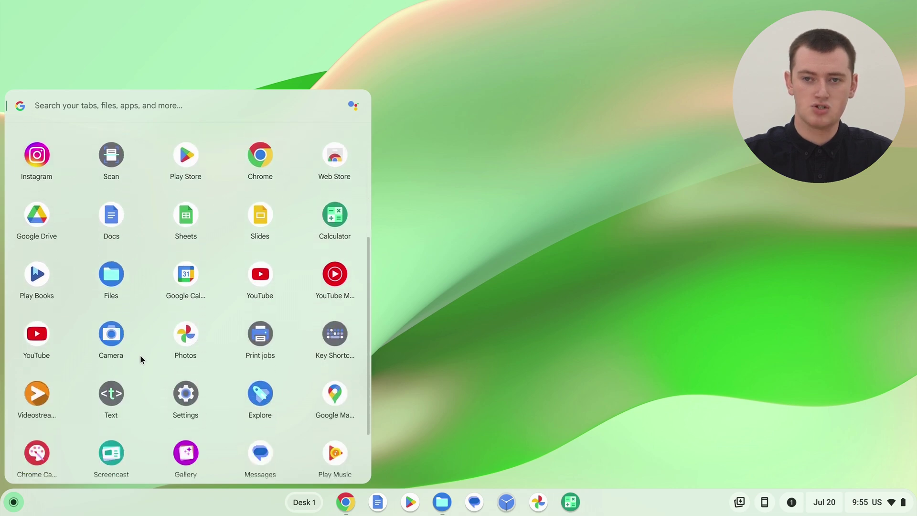
click(115, 342)
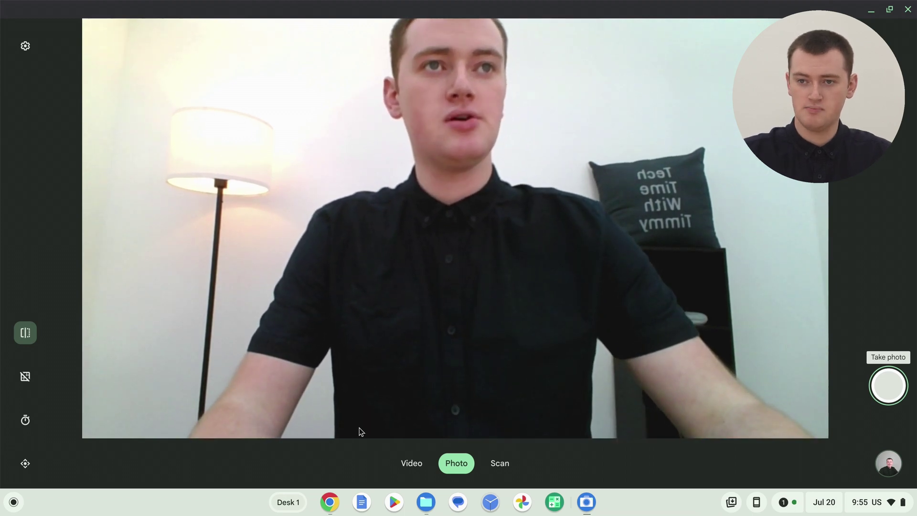
click(411, 464)
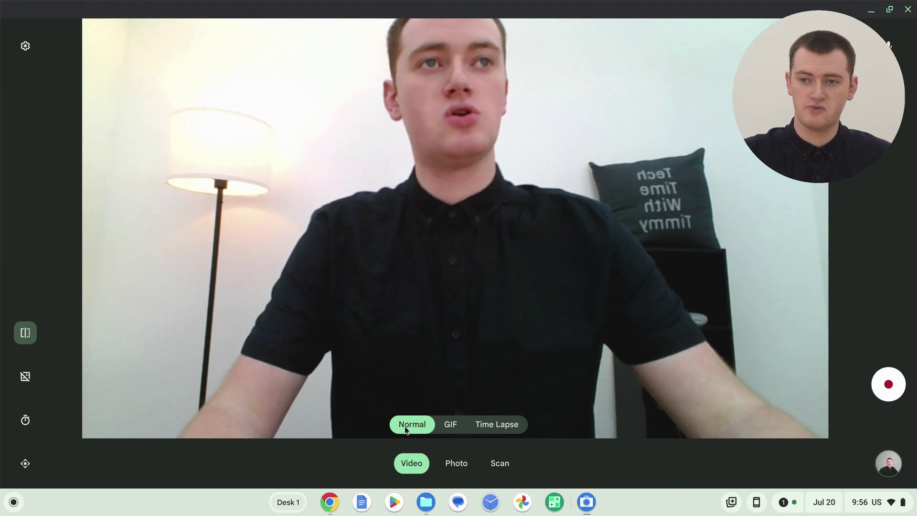
click(449, 425)
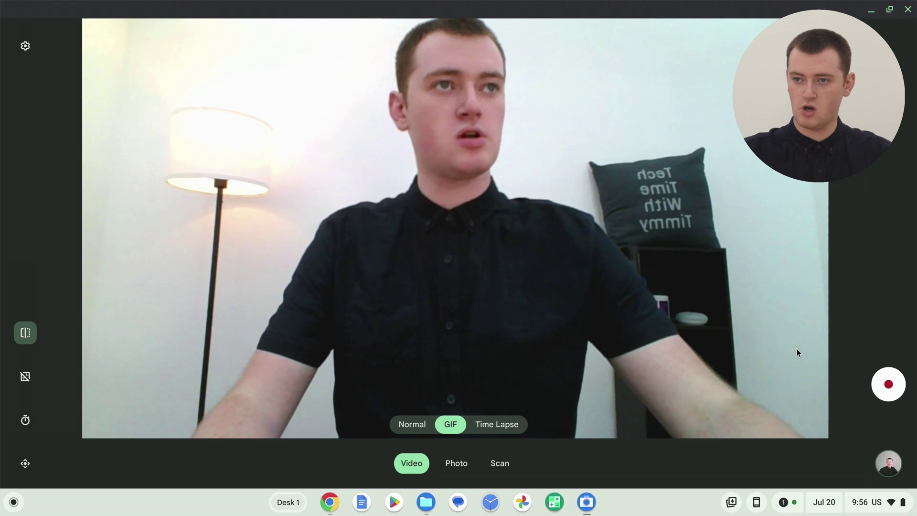
click(894, 385)
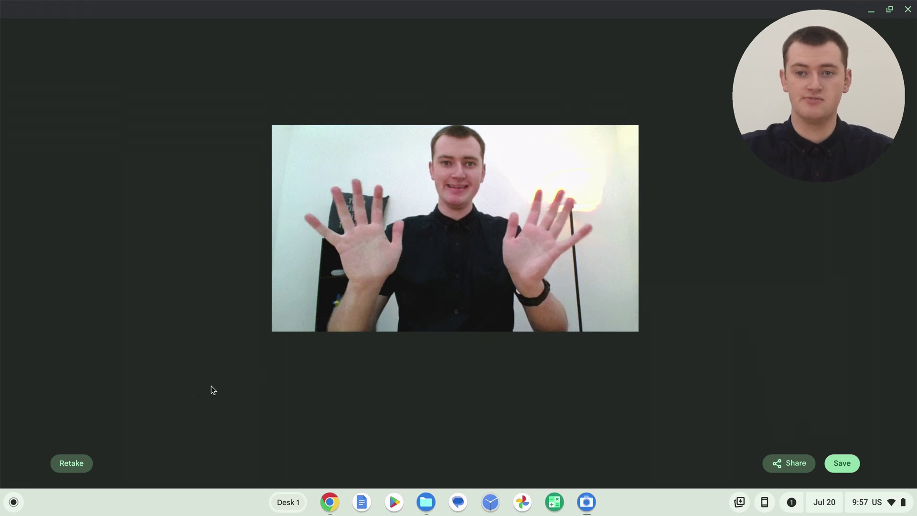
click(67, 463)
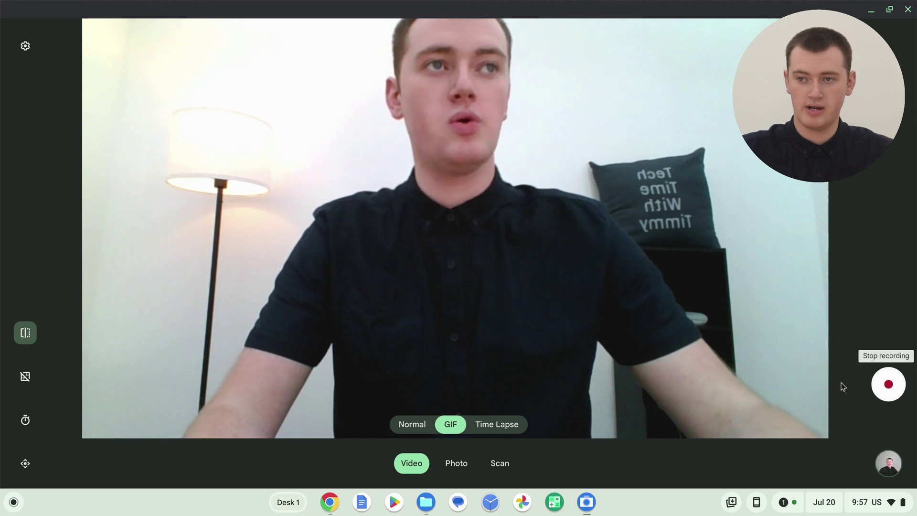
click(884, 390)
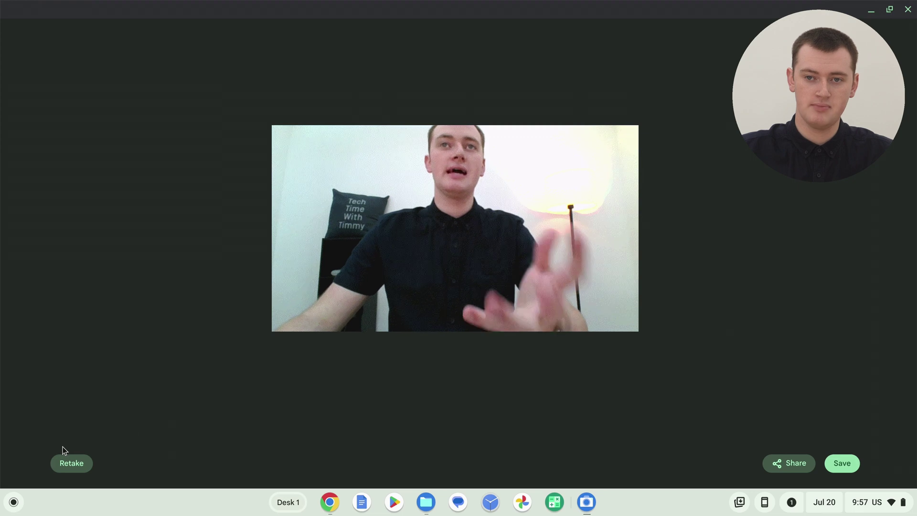
click(69, 461)
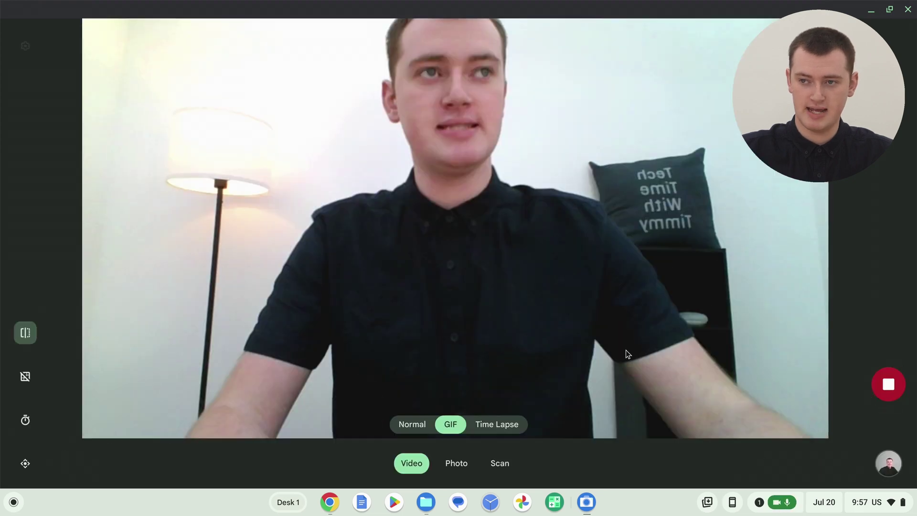
Step: Record a GIF with the webcam, save it, and close the Camera app
click(888, 384)
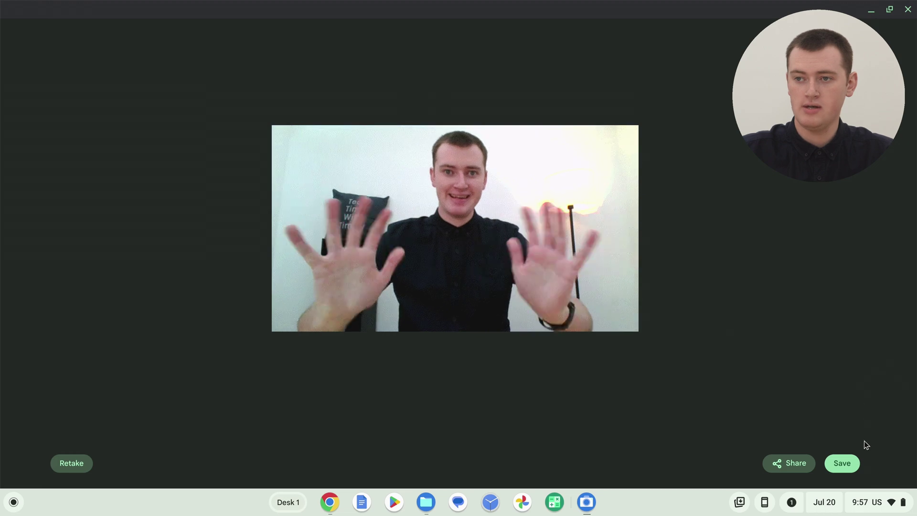
click(848, 463)
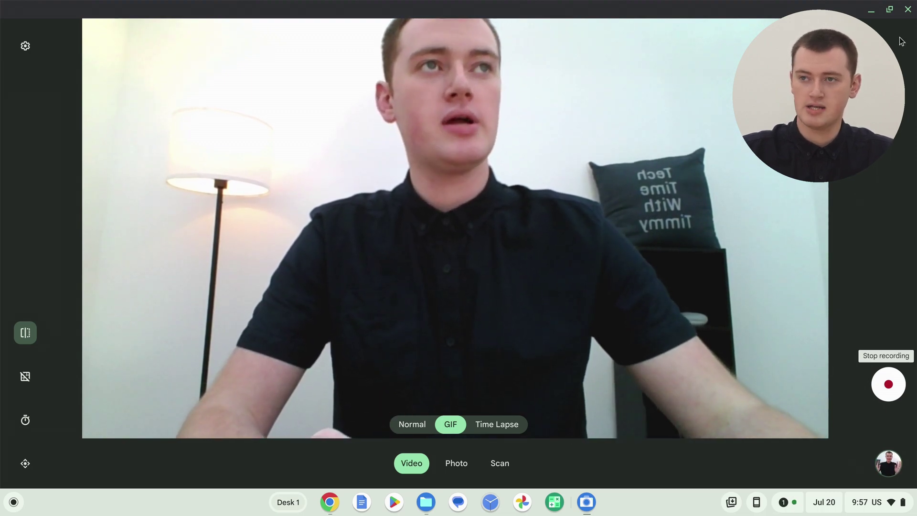
click(909, 11)
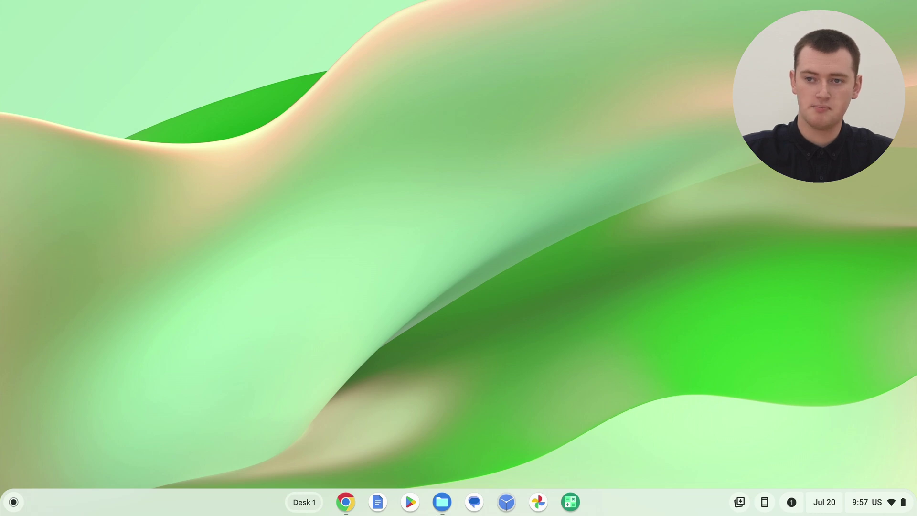
Step: Switch to the Files app, view VID_20240720_095737.gif from the Camera folder, and close the viewer
click(441, 504)
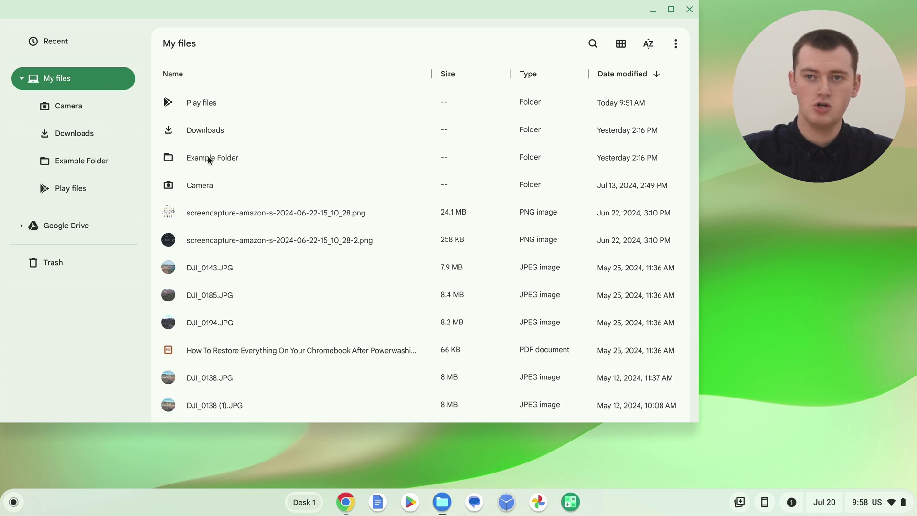
double_click(200, 186)
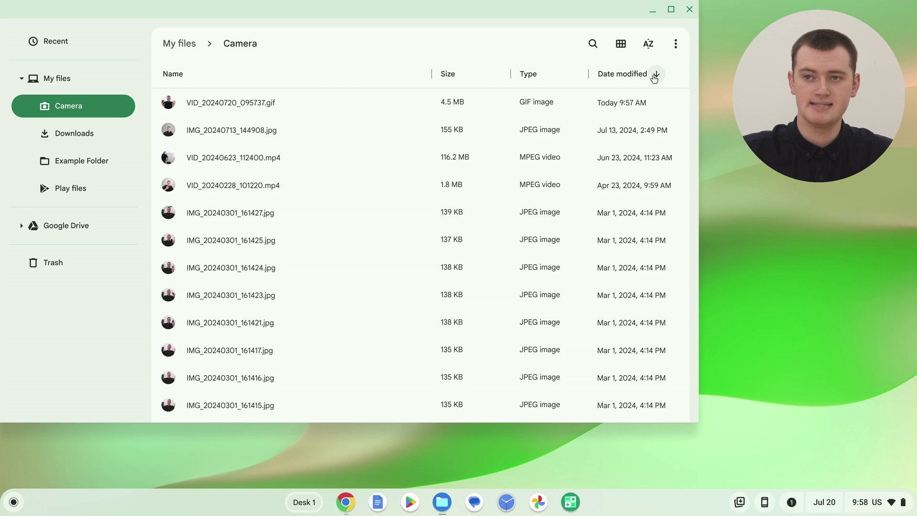
double_click(329, 102)
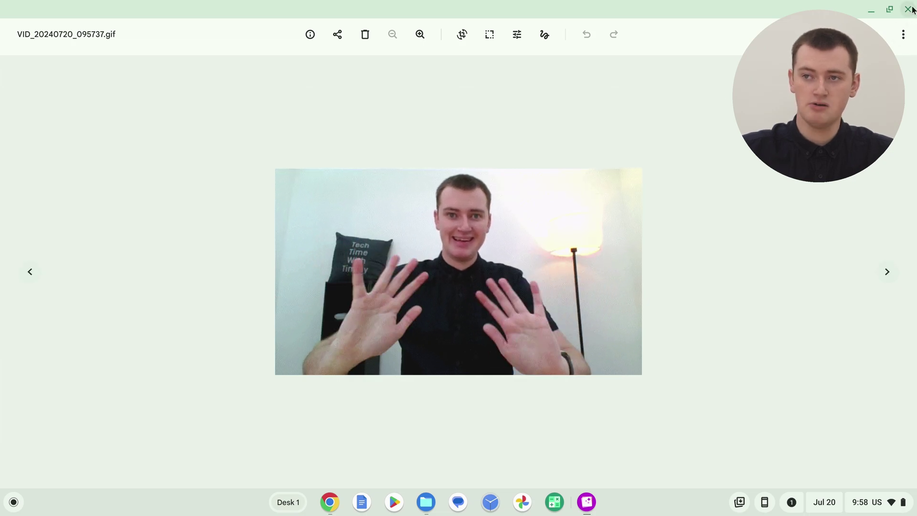
key(ctrl+w)
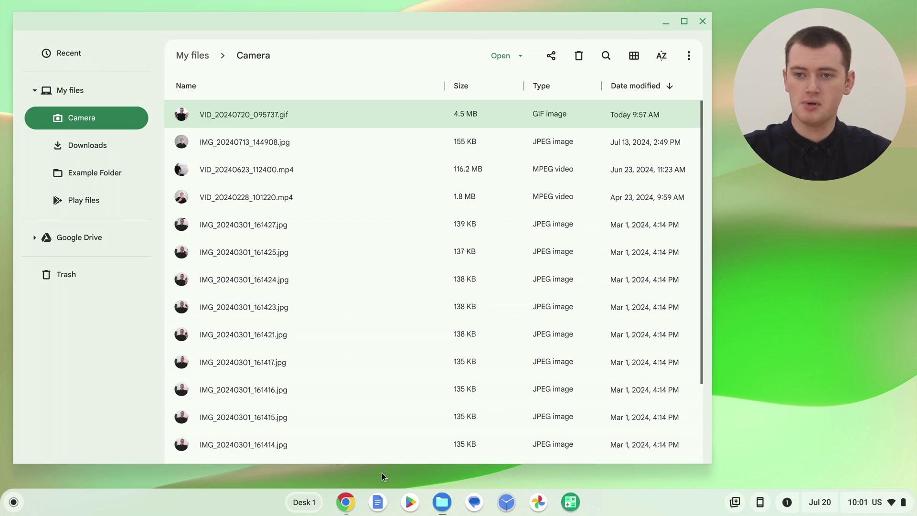
click(346, 503)
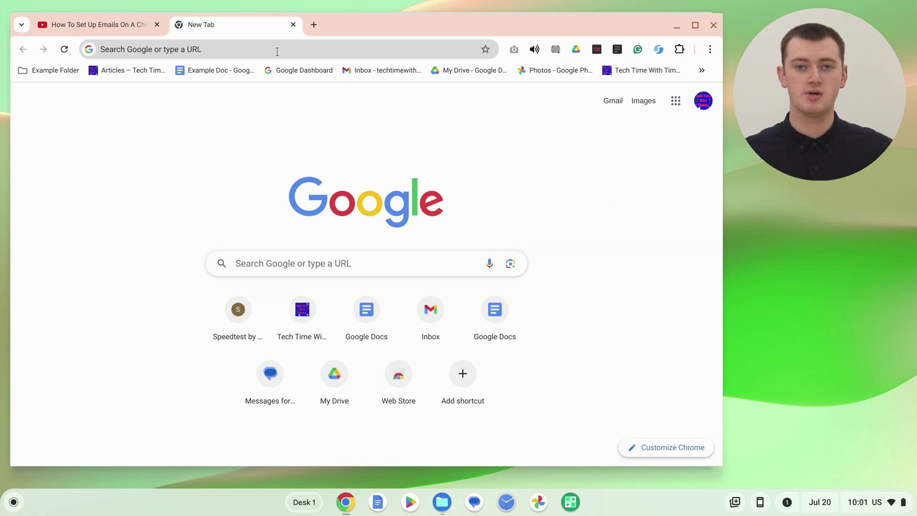
click(278, 52)
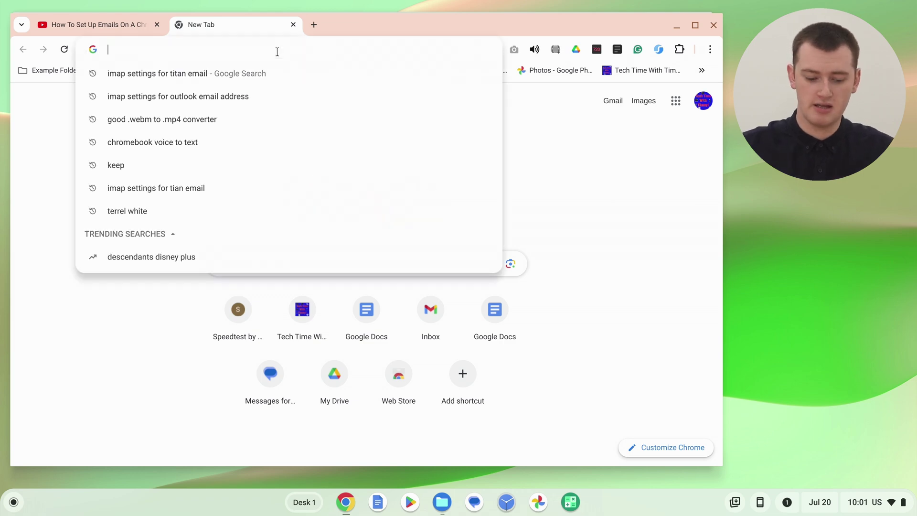
text(youtube.com/@techtimewithtimmy)
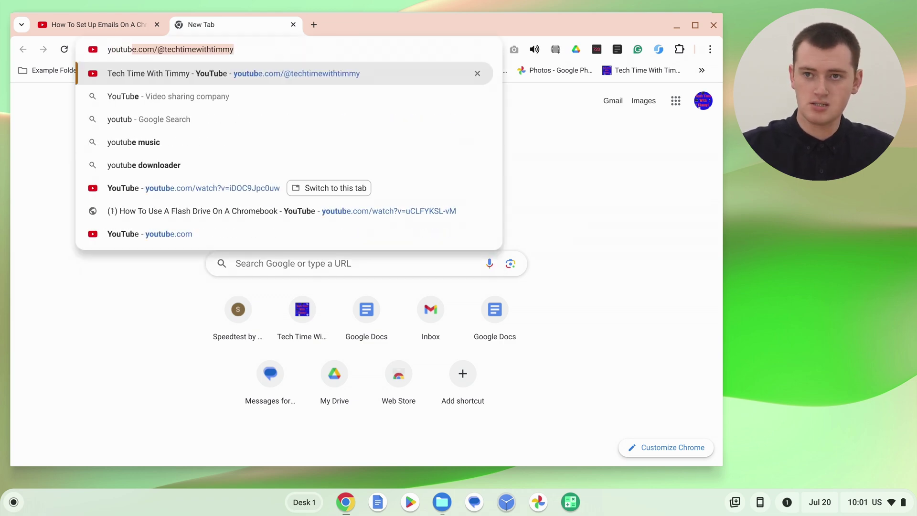
key(Return)
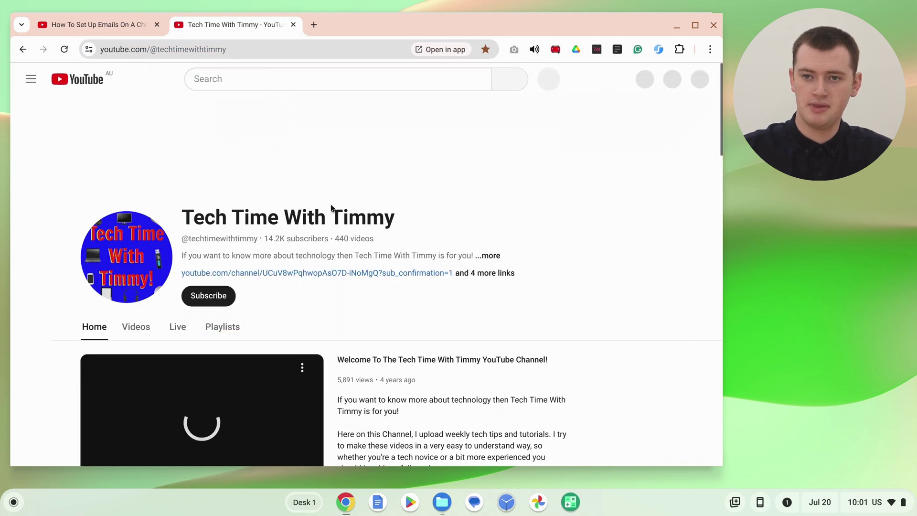
scroll(287, 263, down, 2)
click(217, 342)
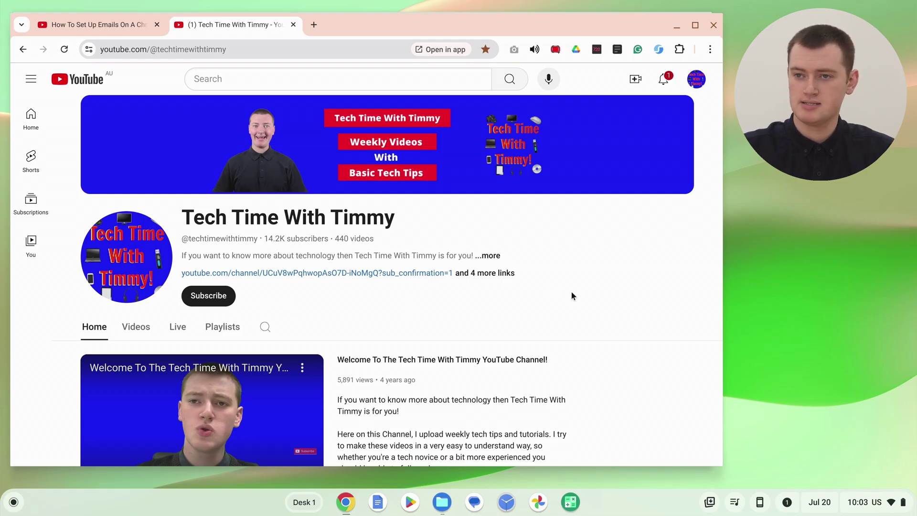
Step: Start a partial screen recording and frame the channel header from the profile picture down to the Home, Videos, Live and Playlists row
click(857, 503)
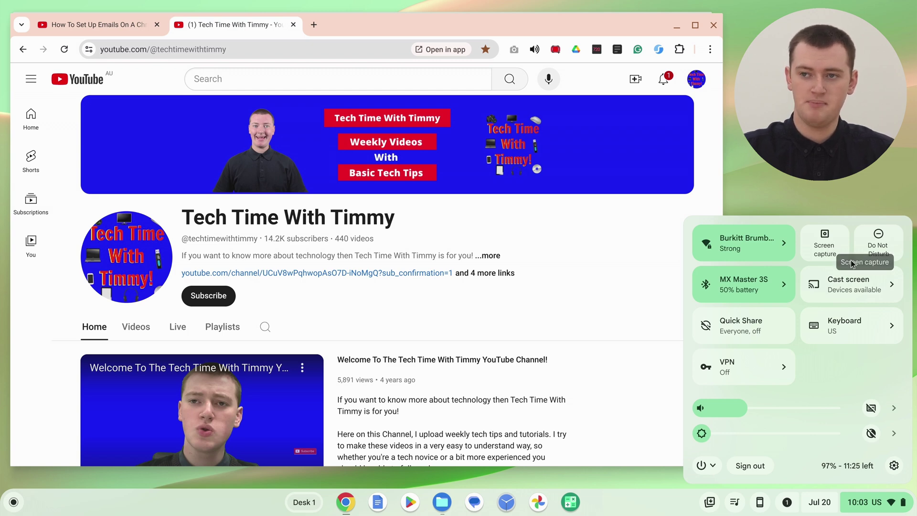
click(818, 244)
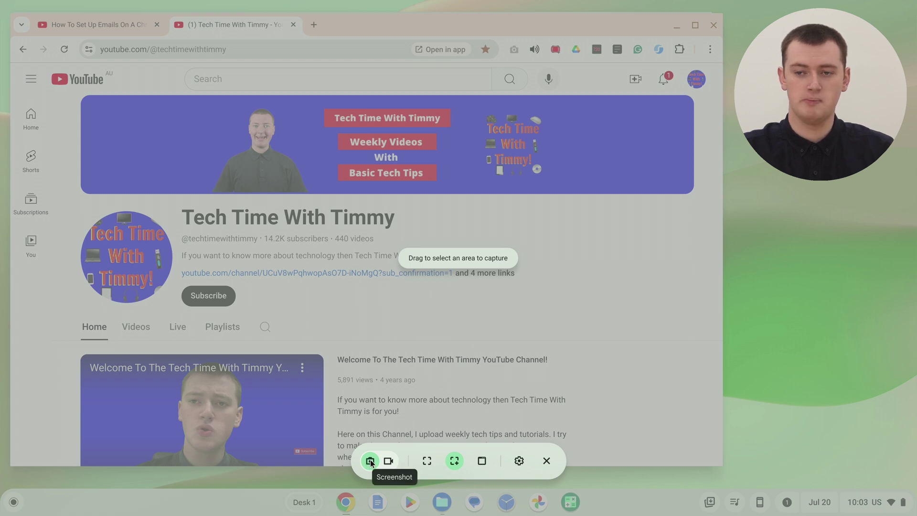
click(388, 461)
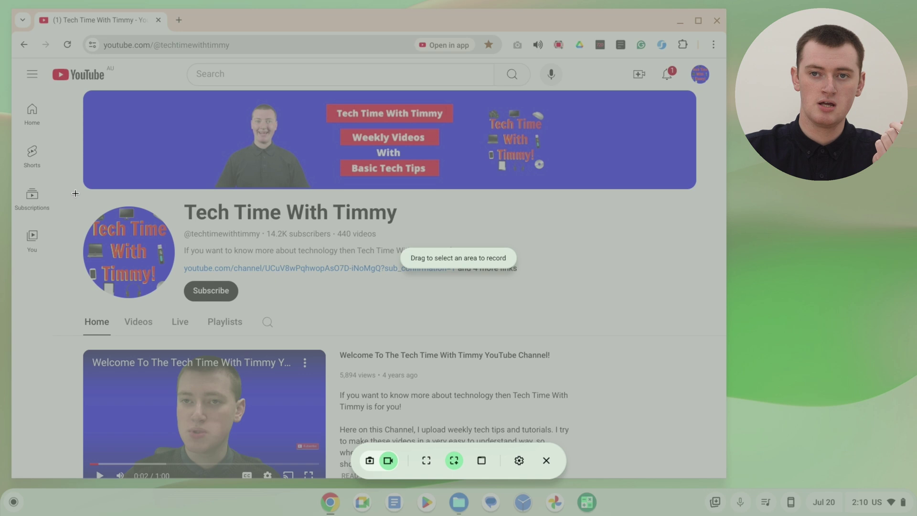
drag(75, 193, 545, 342)
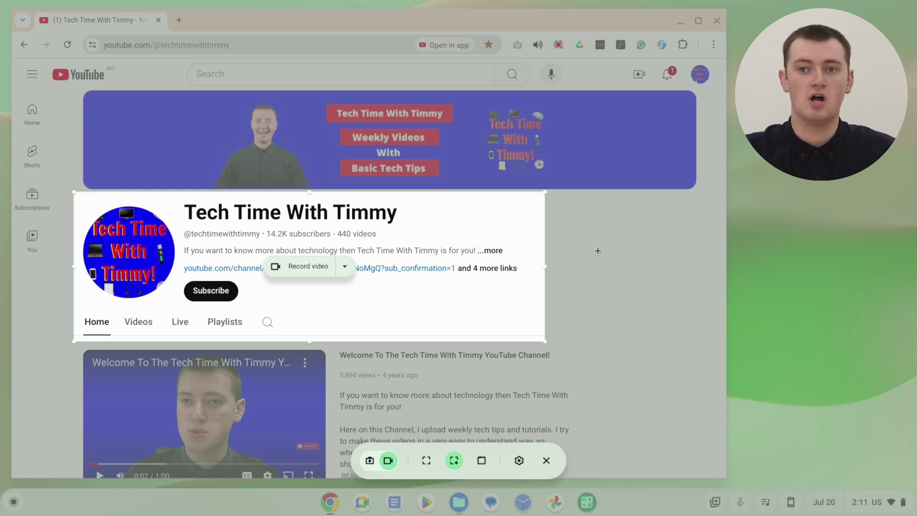
mouse_move(544, 192)
mouse_down()
mouse_move(559, 188)
mouse_move(538, 195)
mouse_up()
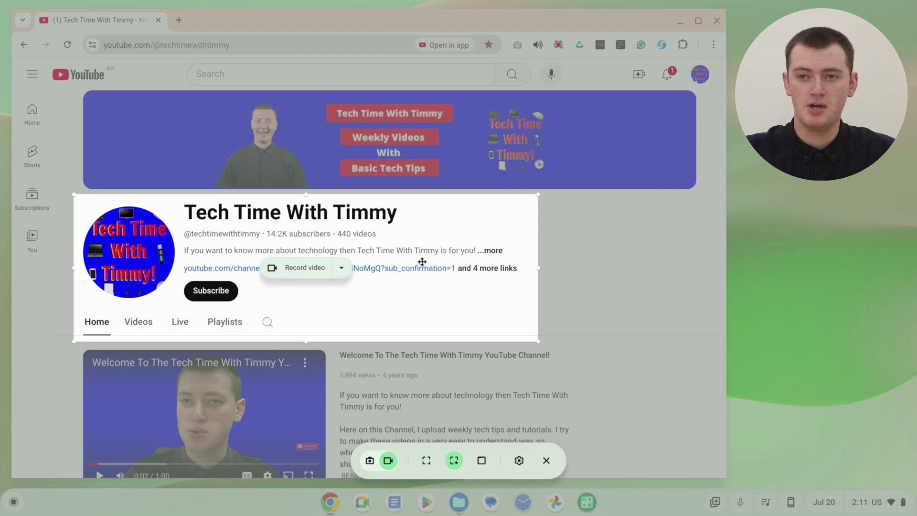
Step: Set the capture format to GIF and record the selected area while subscribing to the channel
click(342, 270)
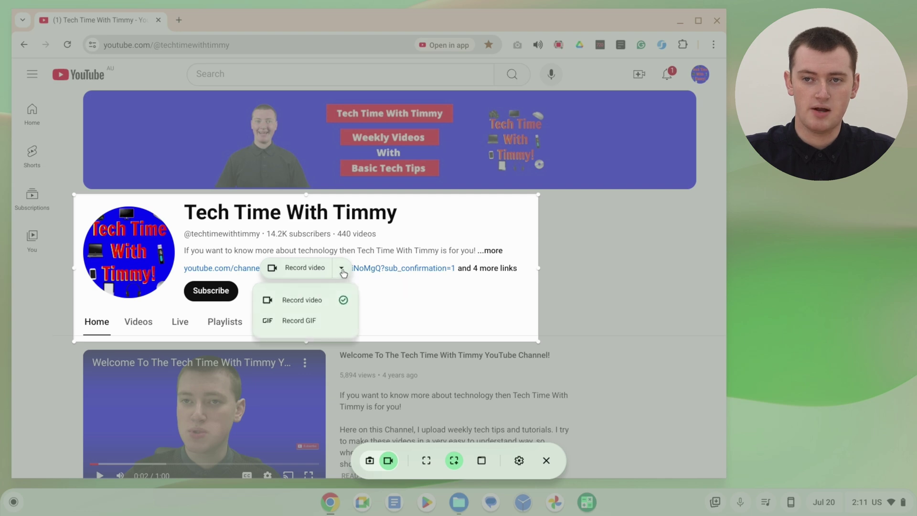
click(311, 322)
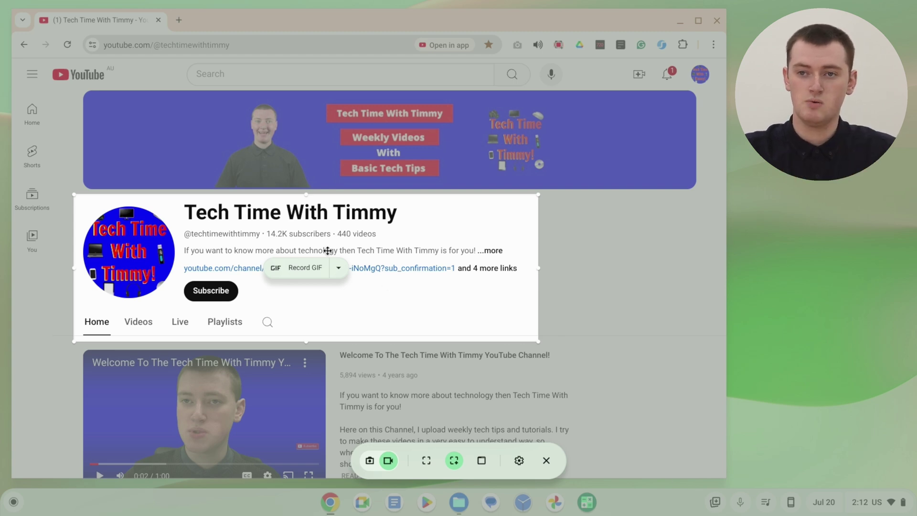
click(301, 269)
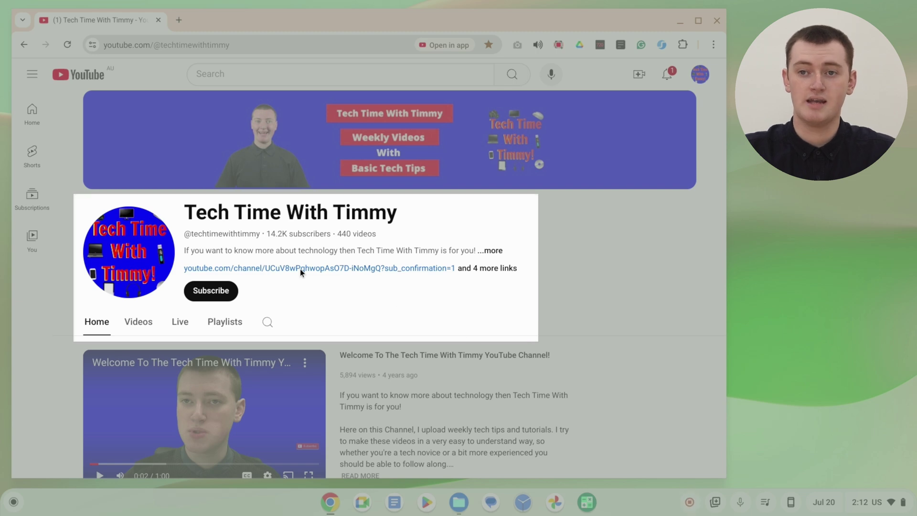
click(218, 291)
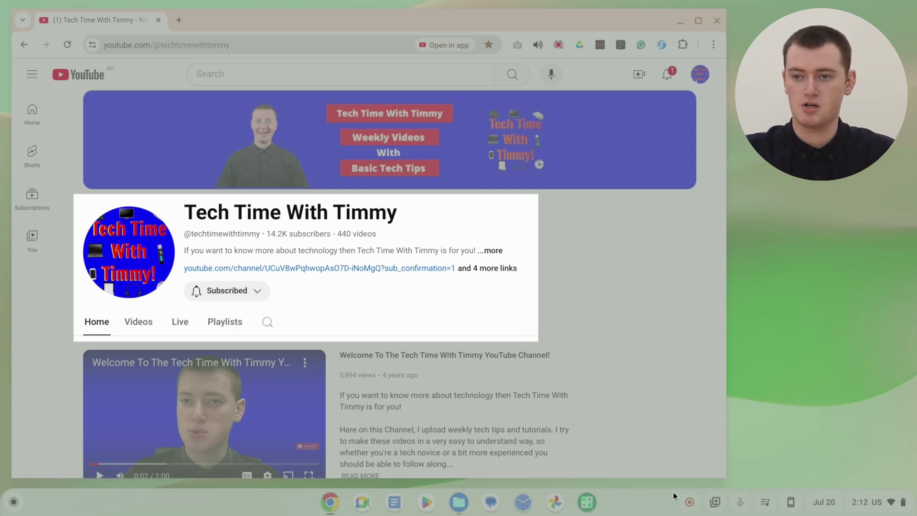
click(687, 502)
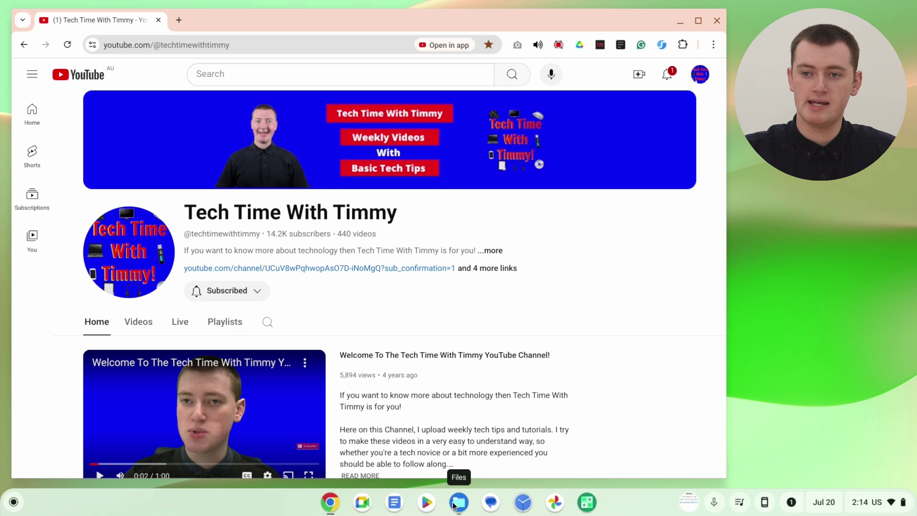
Step: Open the Downloads folder in the Files app, view Screen recording 2024-07-20 2.12.15 PM.gif, and close the viewer
click(454, 506)
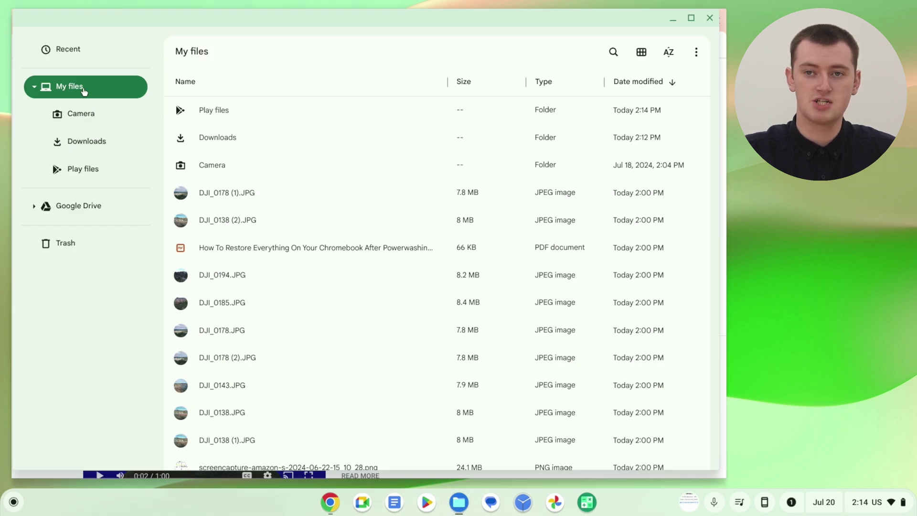
double_click(223, 141)
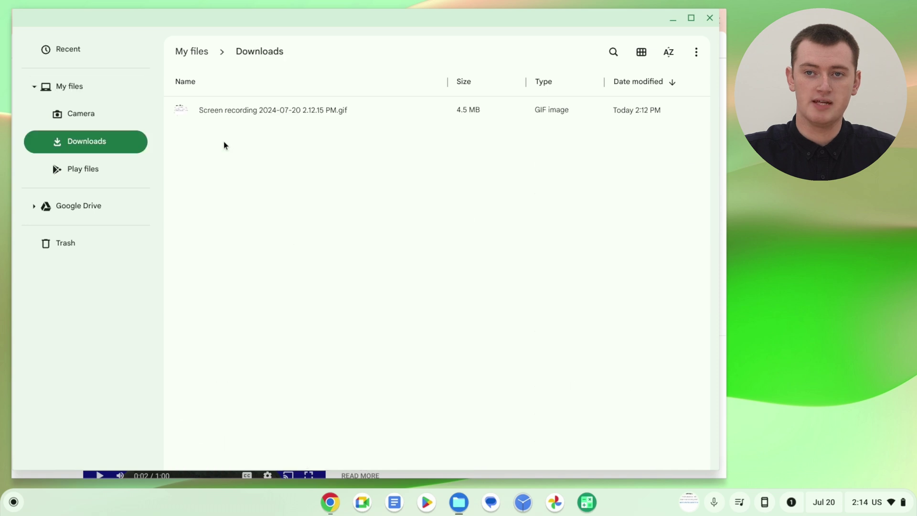
double_click(232, 113)
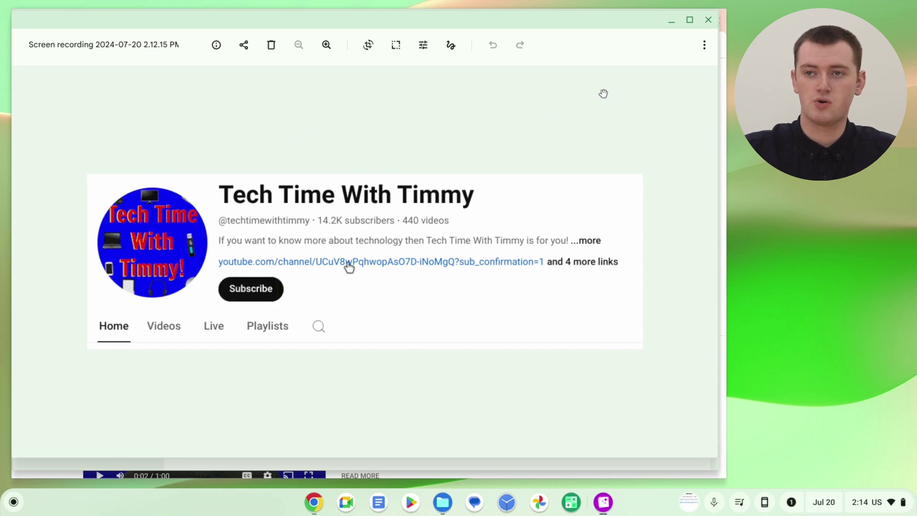
click(708, 19)
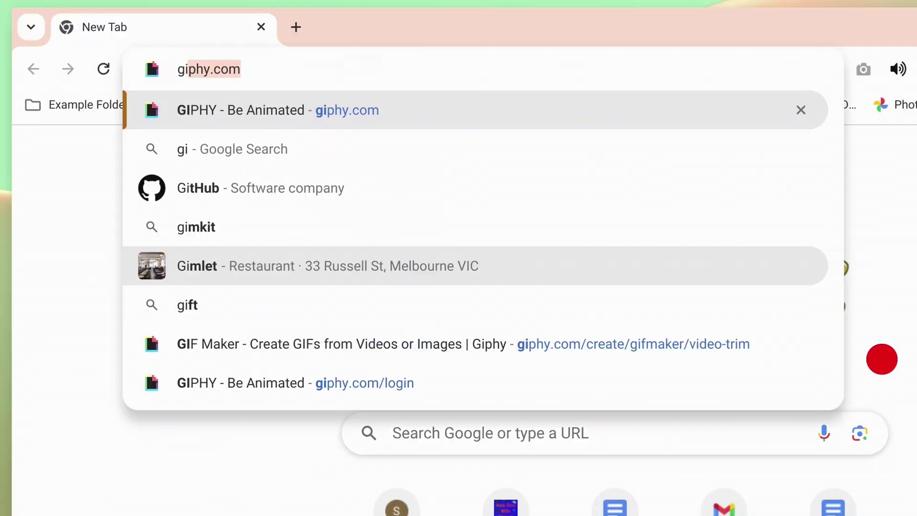
Step: Open giphy.com in a new Chrome tab
text(phy.co)
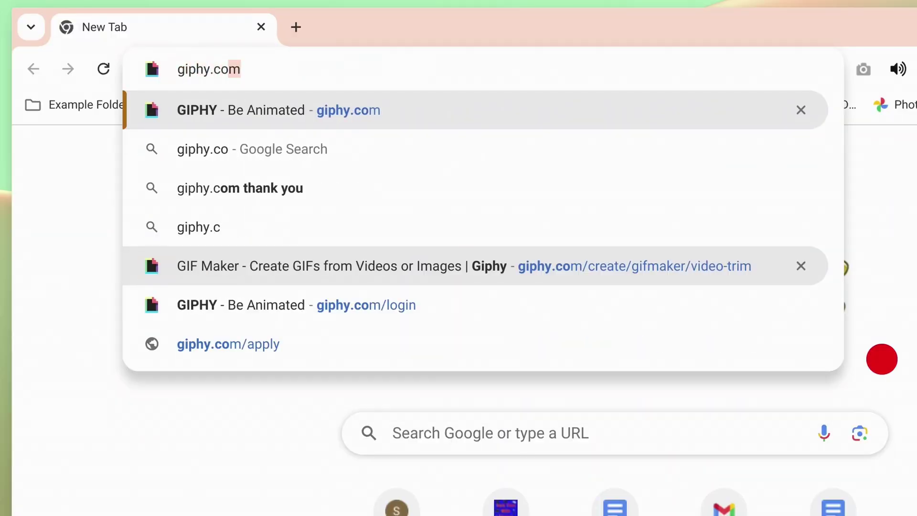
key(Return)
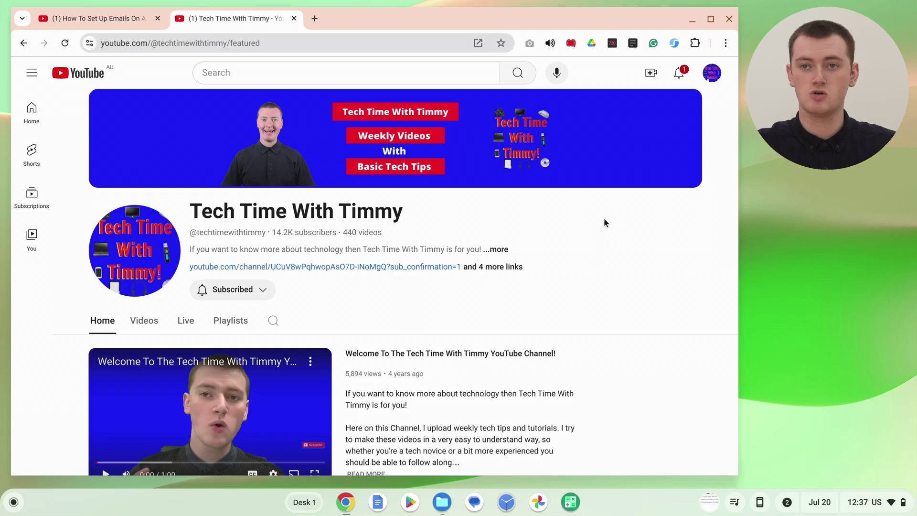
click(314, 19)
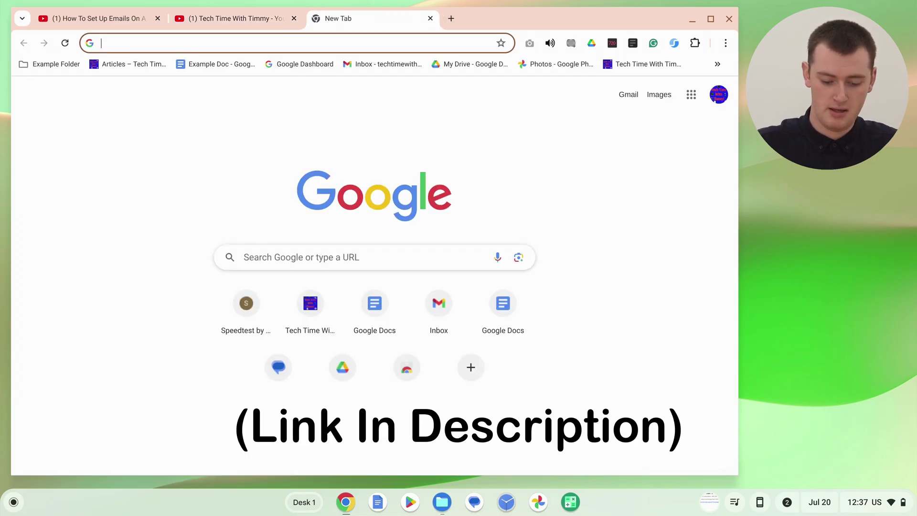
text(giphy.com)
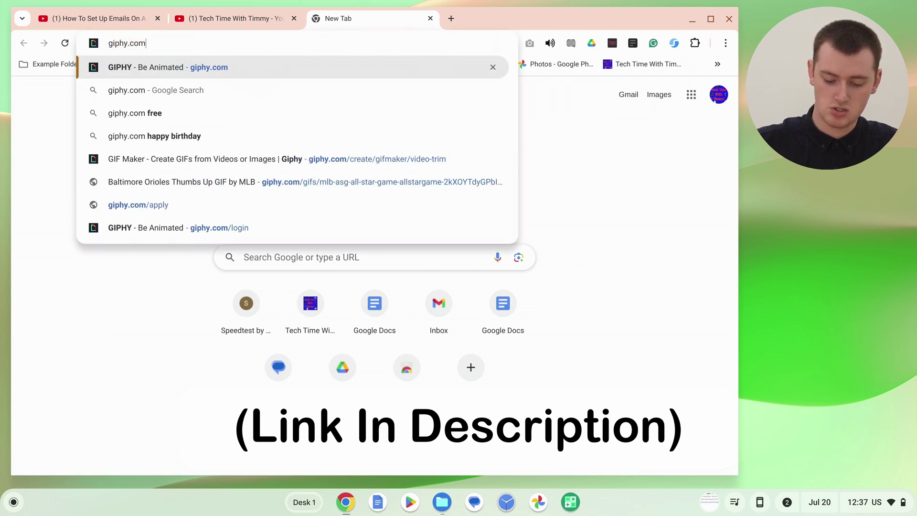
key(Return)
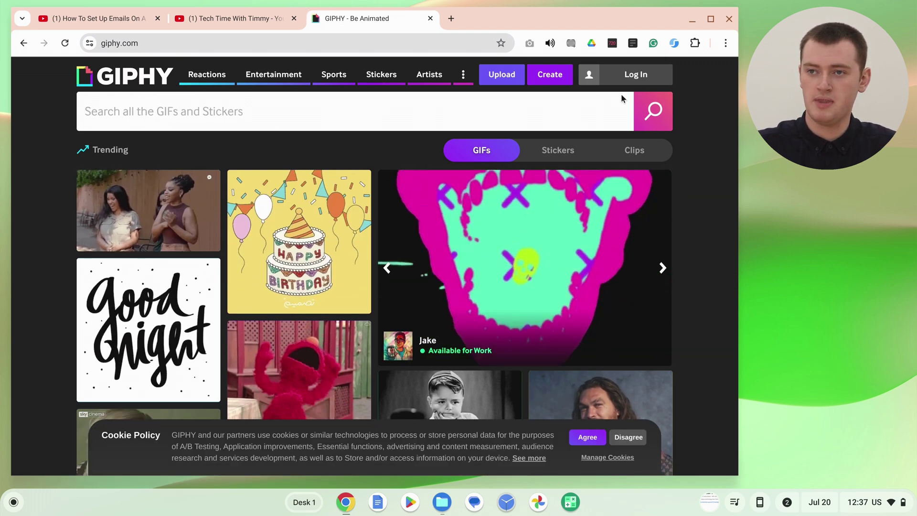
Step: Check the GIPHY sign-up form, log in with the saved account credentials, and open the GIF maker
click(639, 76)
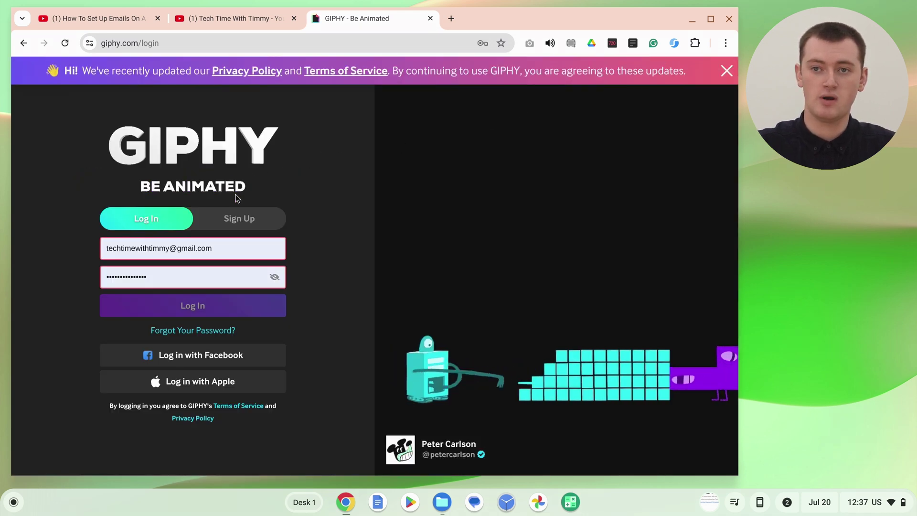
click(247, 220)
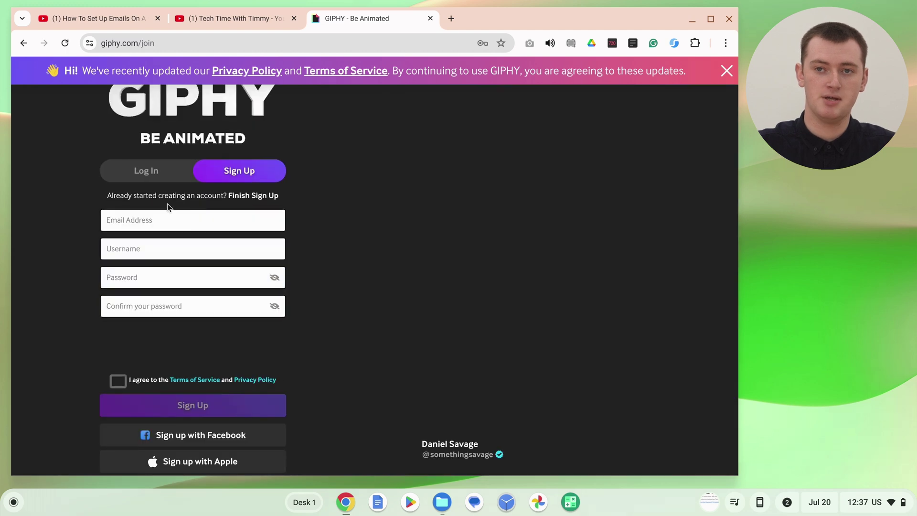
click(151, 175)
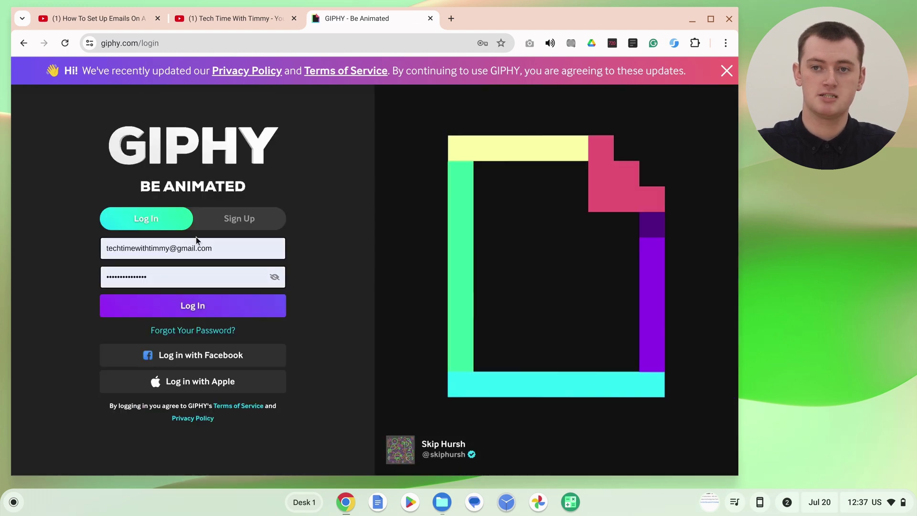
click(197, 305)
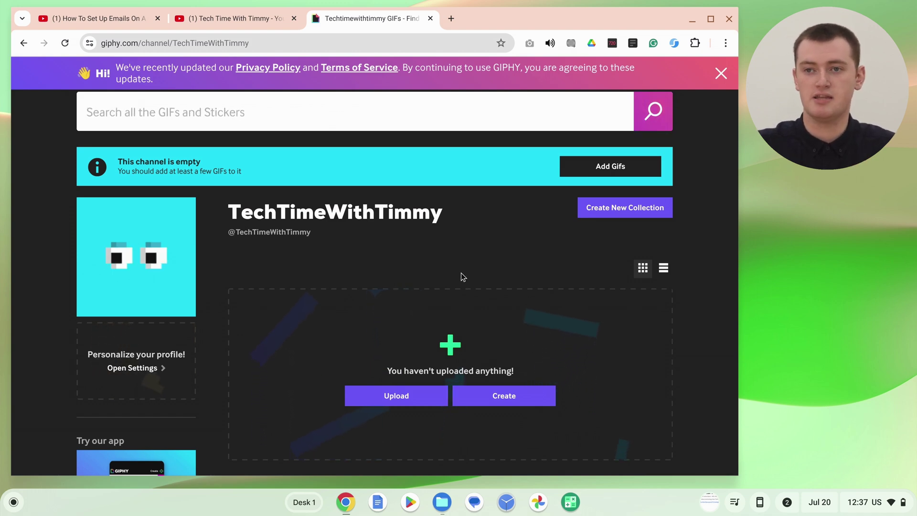
click(506, 400)
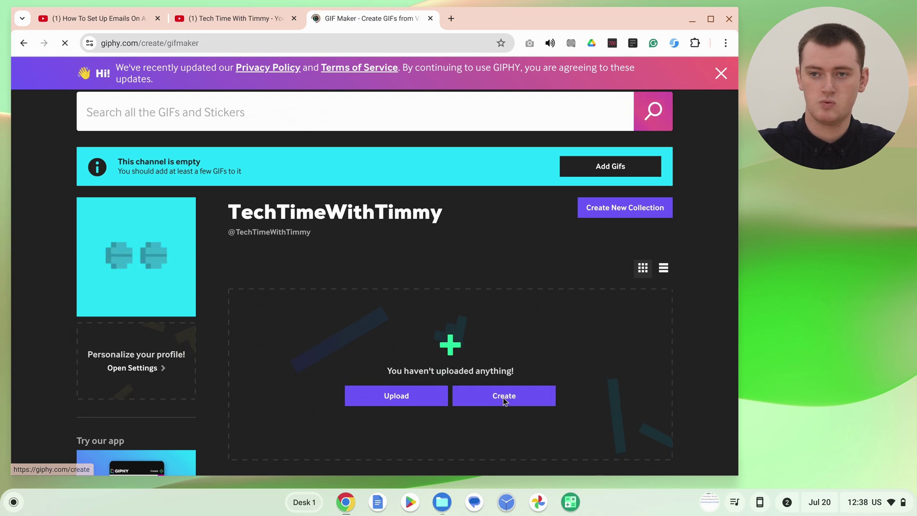
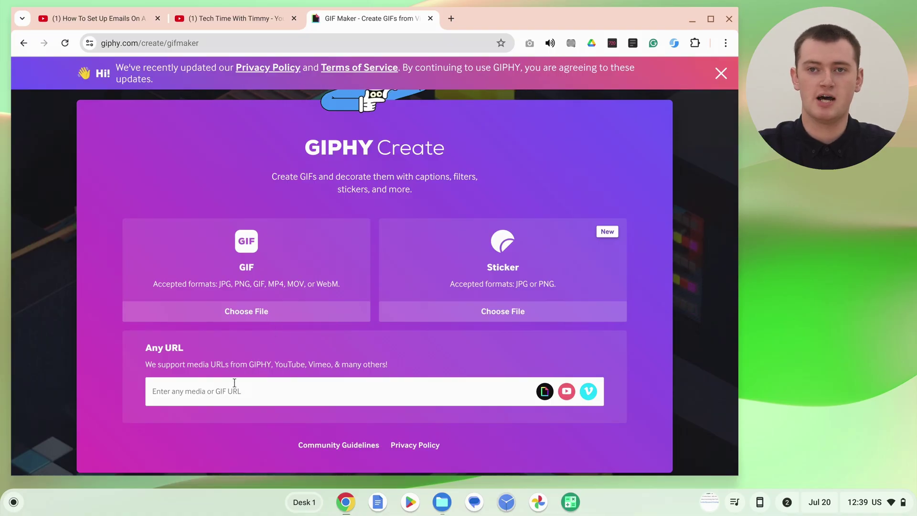
Step: Try to load the YouTube video How To Set Up Emails On A Chromebook into GIPHY Create using its copied URL
click(107, 18)
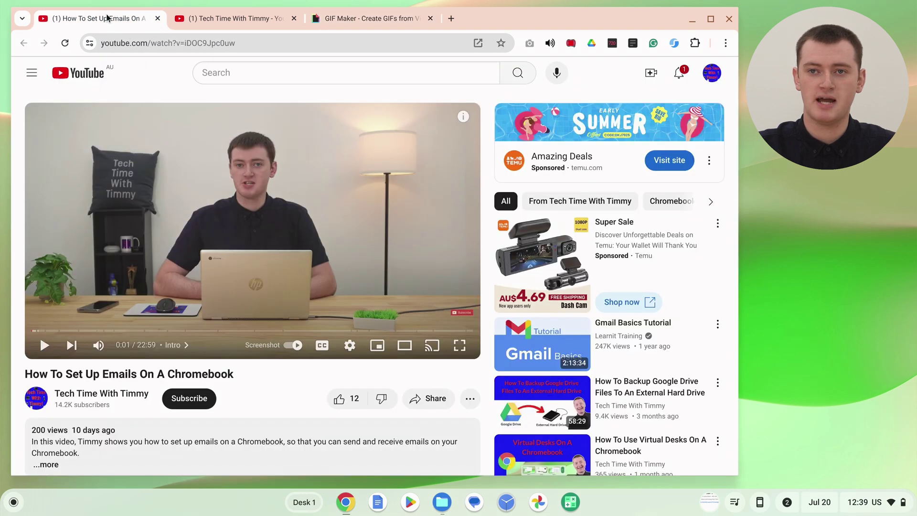
click(161, 46)
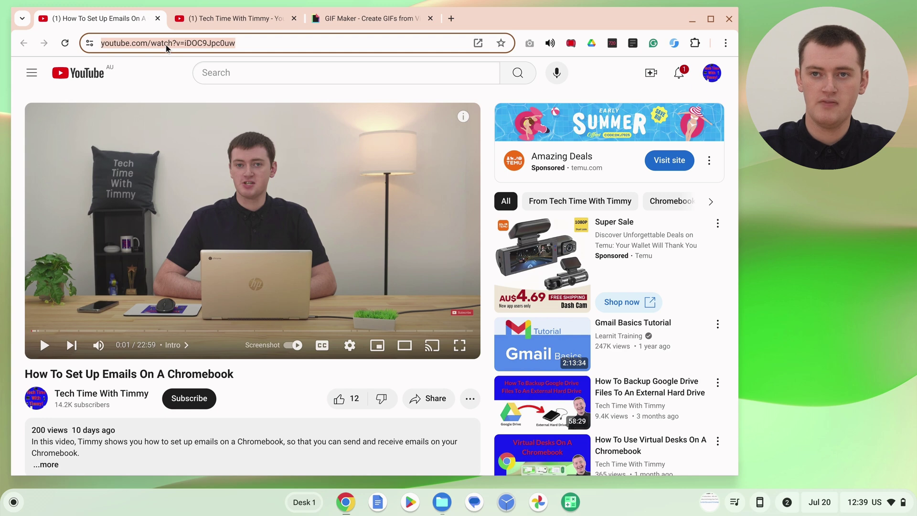
right_click(165, 45)
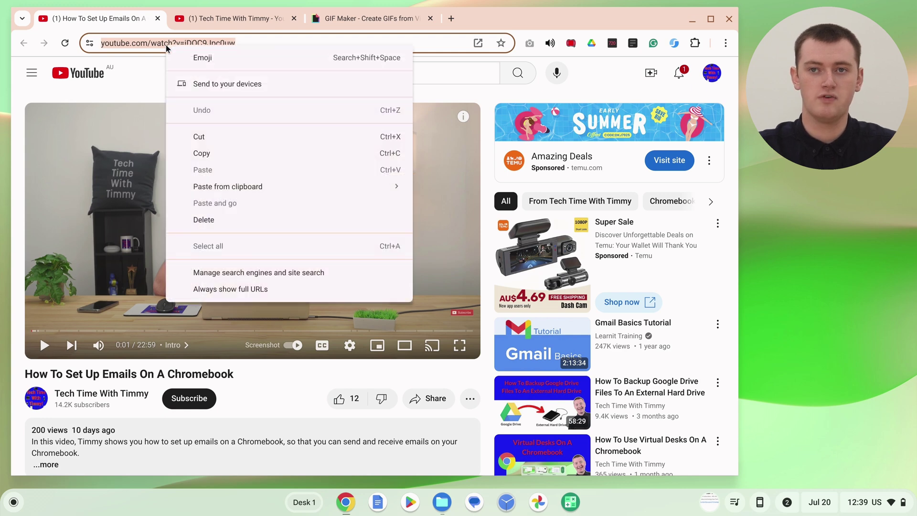
click(222, 156)
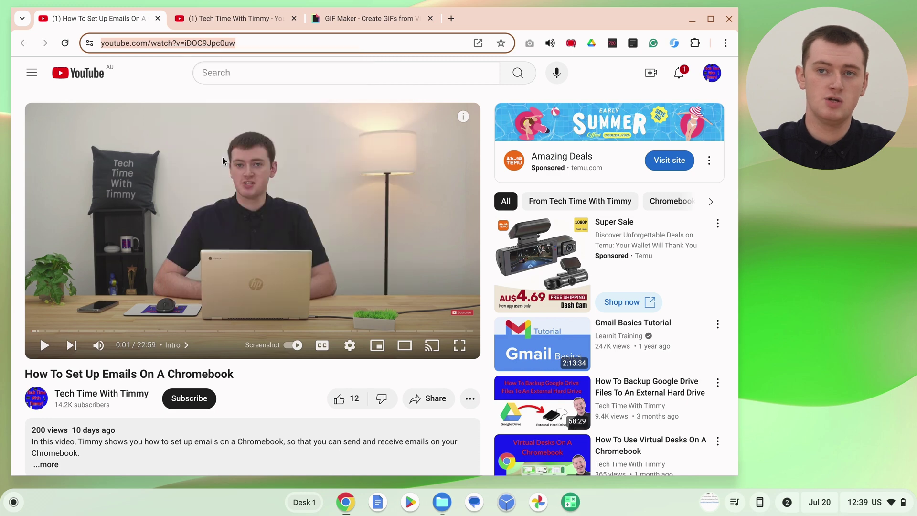
click(352, 28)
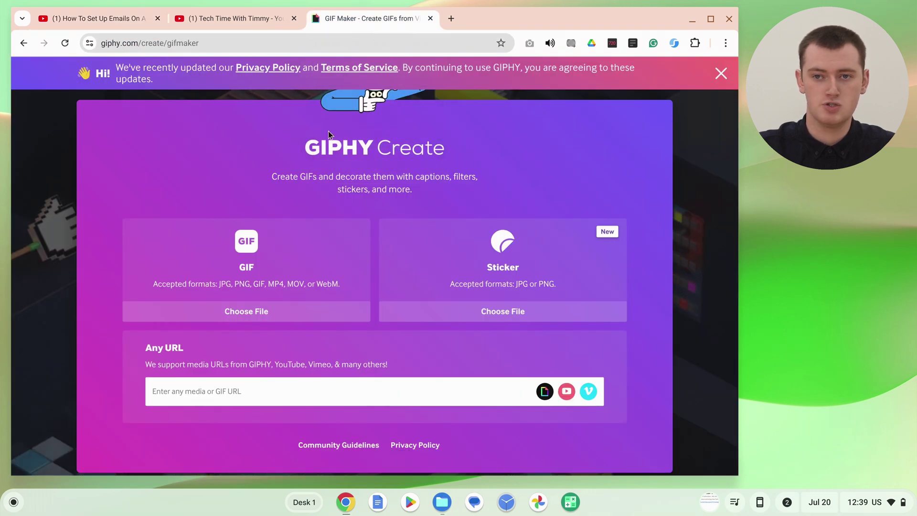
right_click(176, 392)
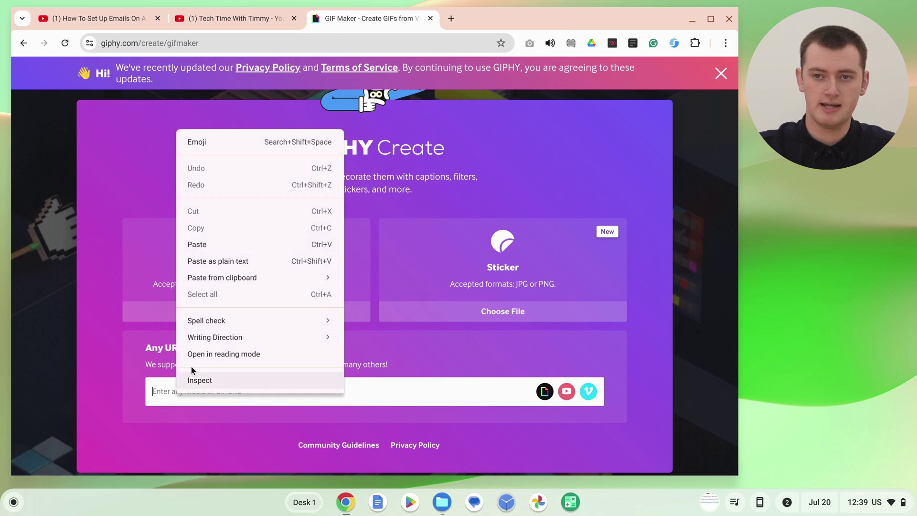
click(203, 239)
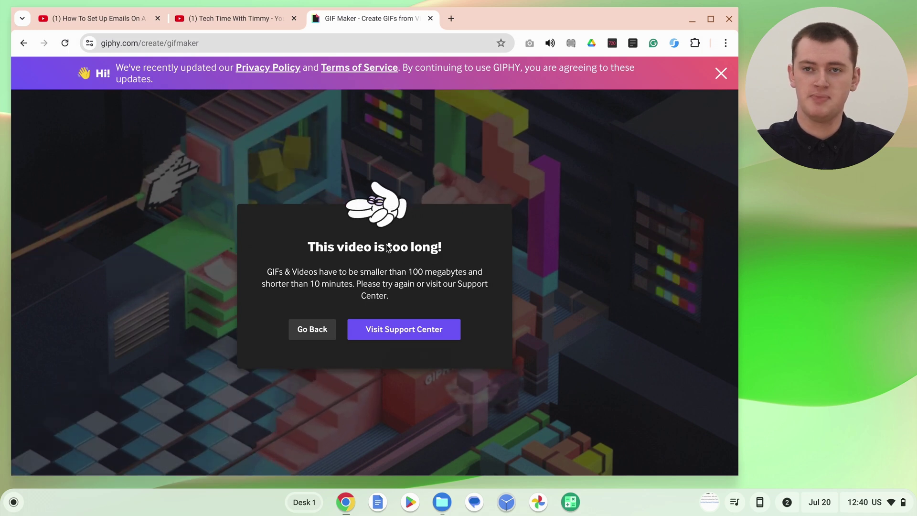
Step: Open the video How To Edit Saved Passwords In Chrome from the YouTube channel page and copy its URL
click(96, 22)
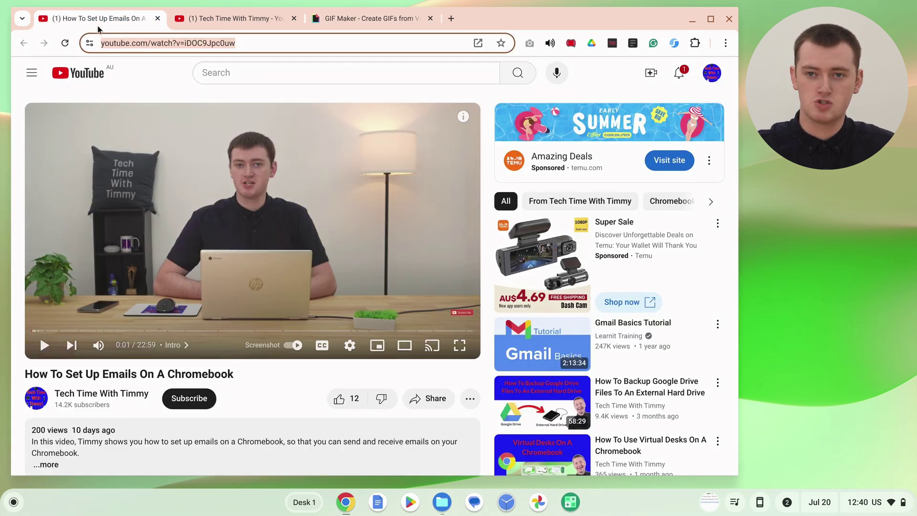
click(30, 400)
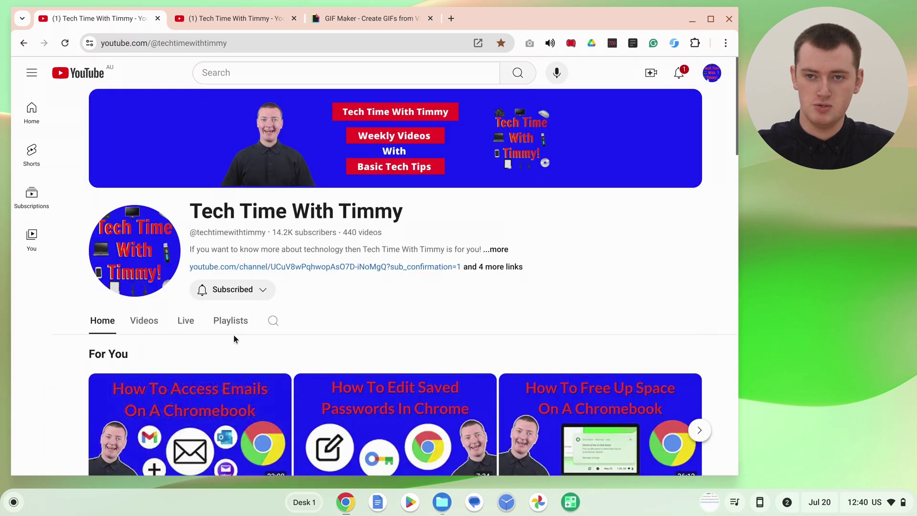
scroll(237, 339, down, 2)
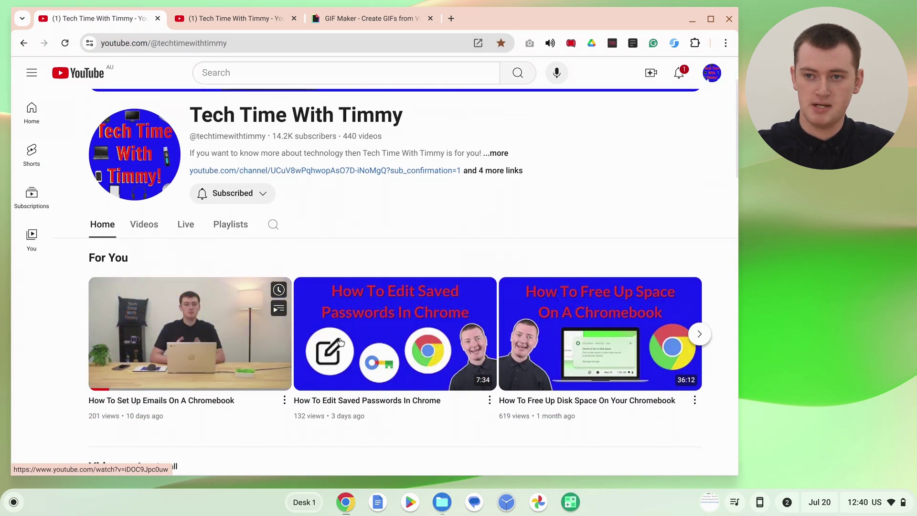
click(383, 340)
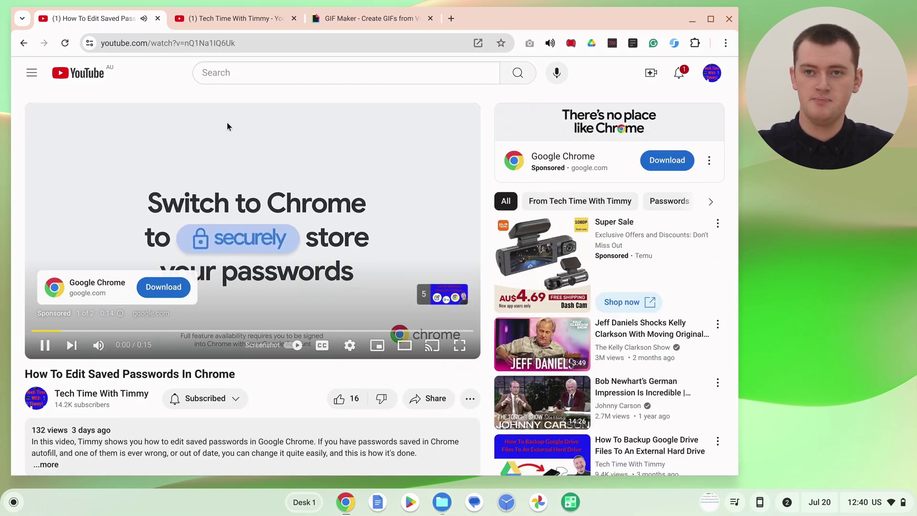
click(223, 43)
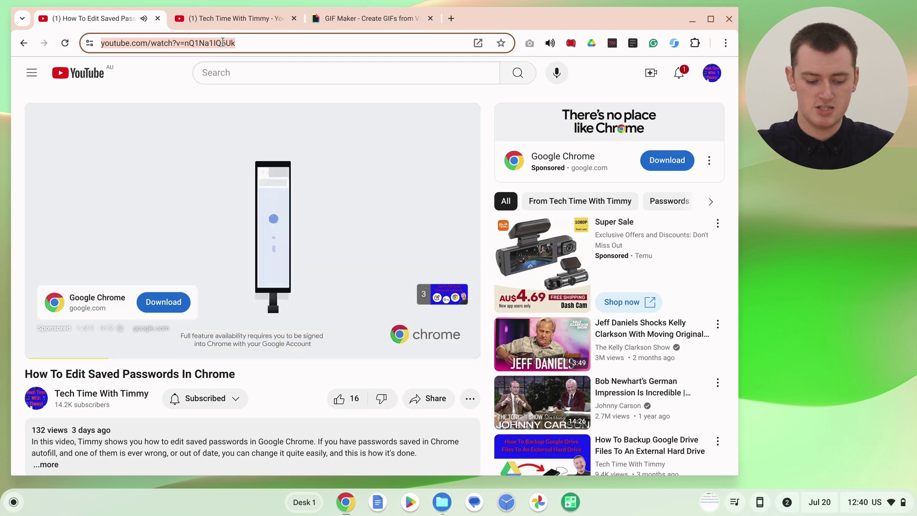
right_click(223, 43)
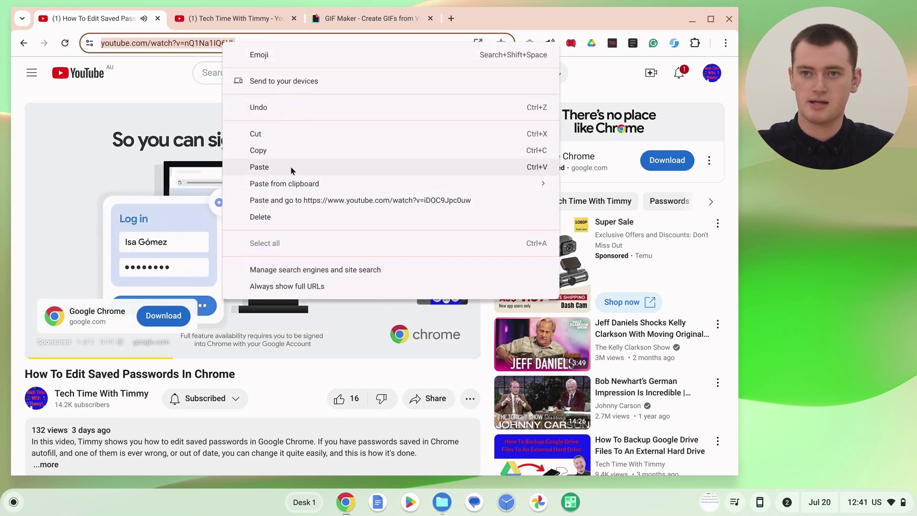
click(280, 152)
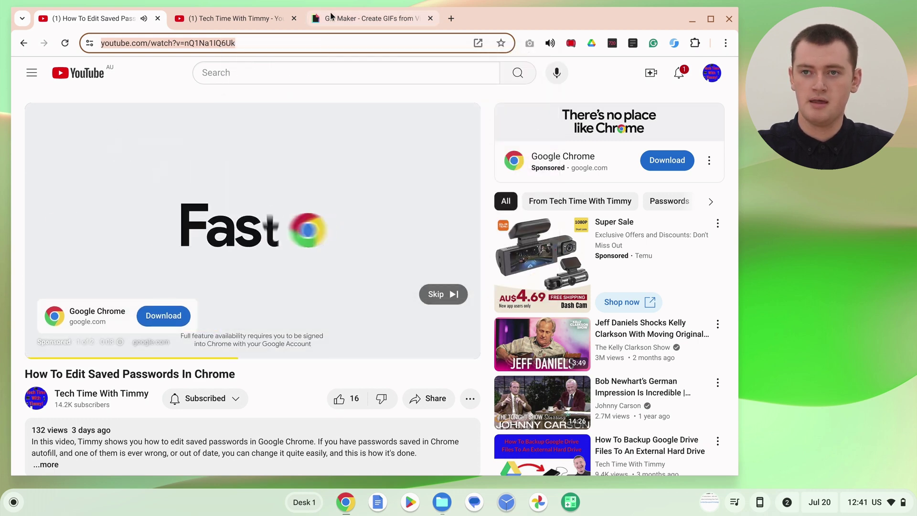
Step: Return to the GIPHY Create start page and load the video by pasting the copied URL as the media source
key(ctrl+3)
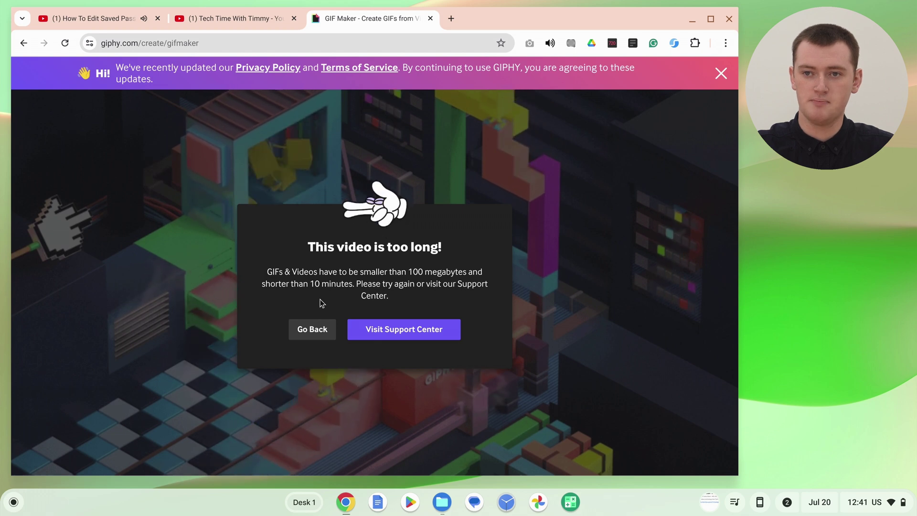
click(317, 326)
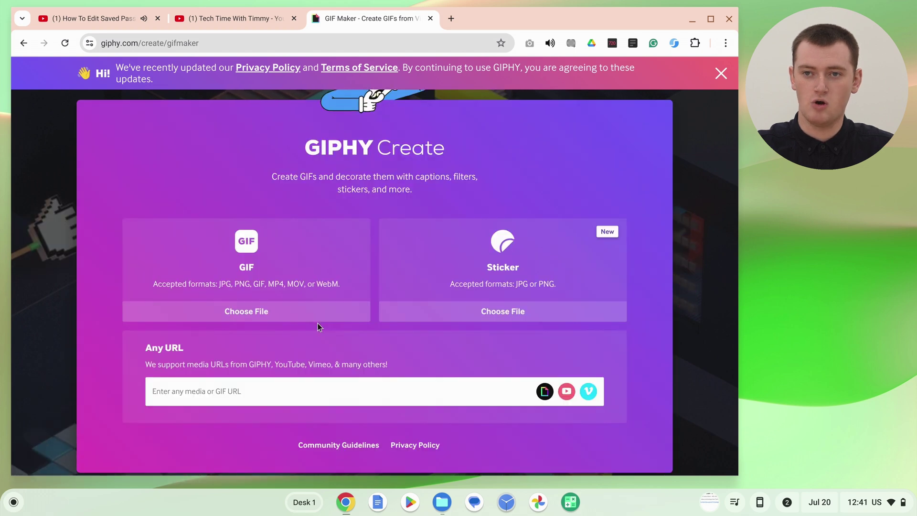
right_click(261, 391)
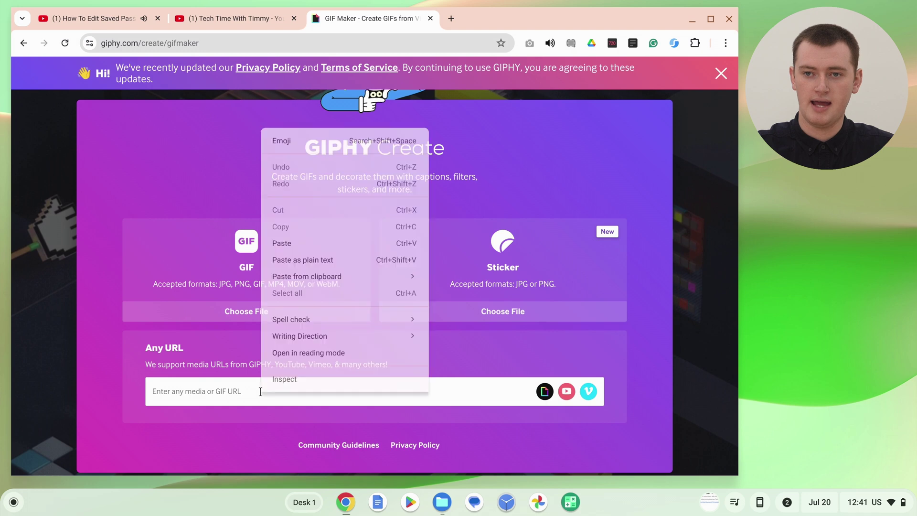
click(284, 244)
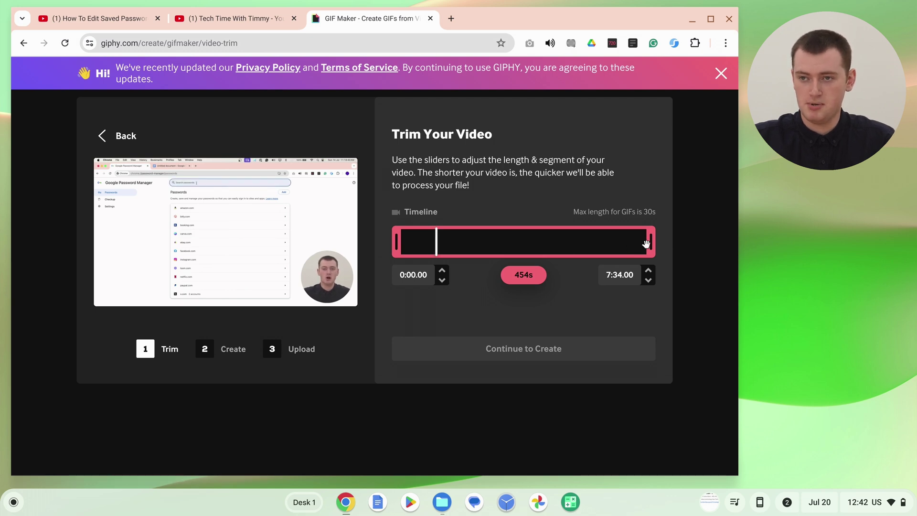
Step: Trim the video to roughly its first 16 seconds, from 0:00.00 to about 0:15.79
drag(651, 243, 550, 250)
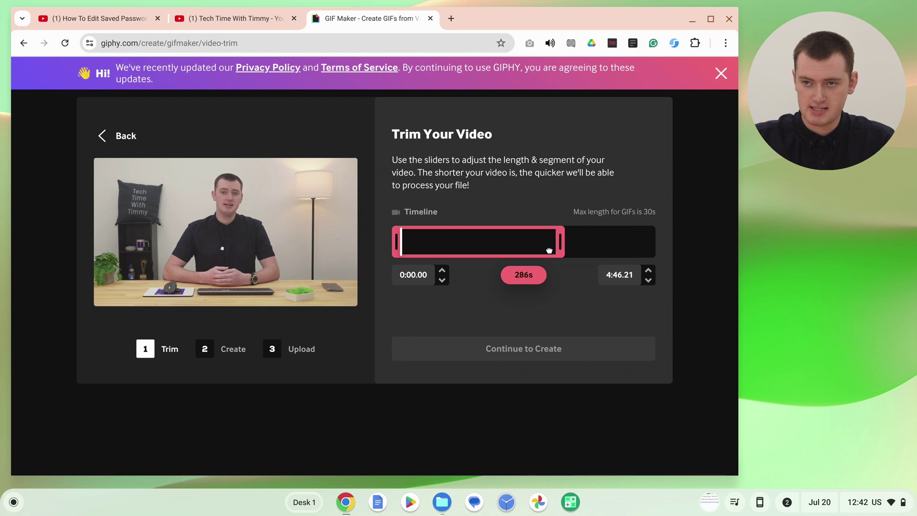
drag(456, 250, 396, 257)
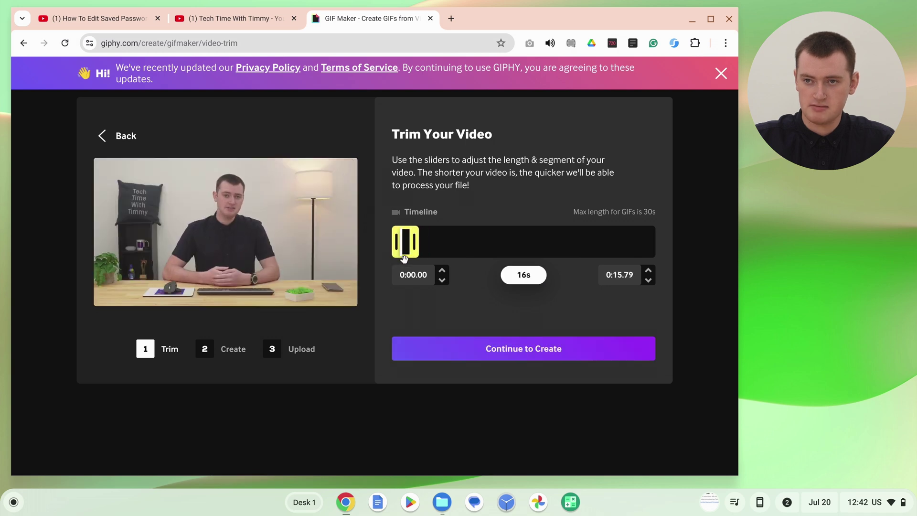
Step: Move the start of the trimmed segment to about 0:09.86 and continue to the GIF creation stage
drag(395, 245, 402, 244)
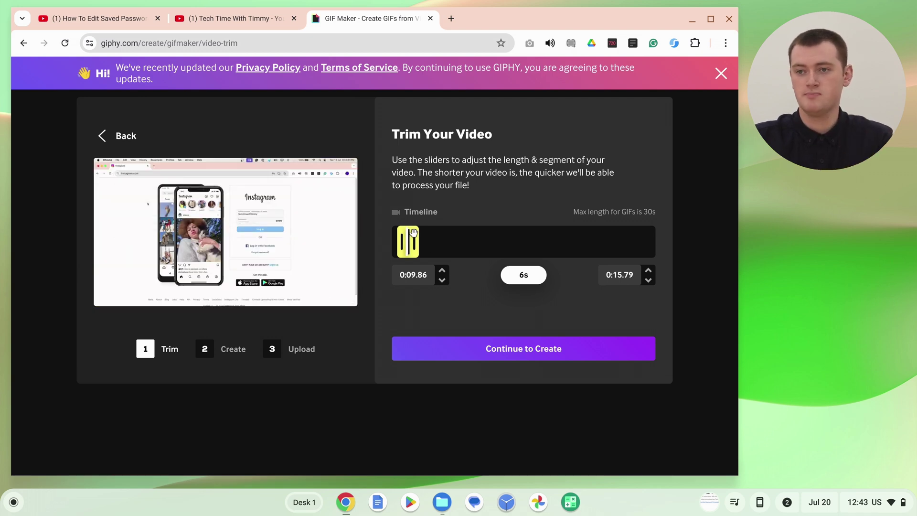
click(515, 352)
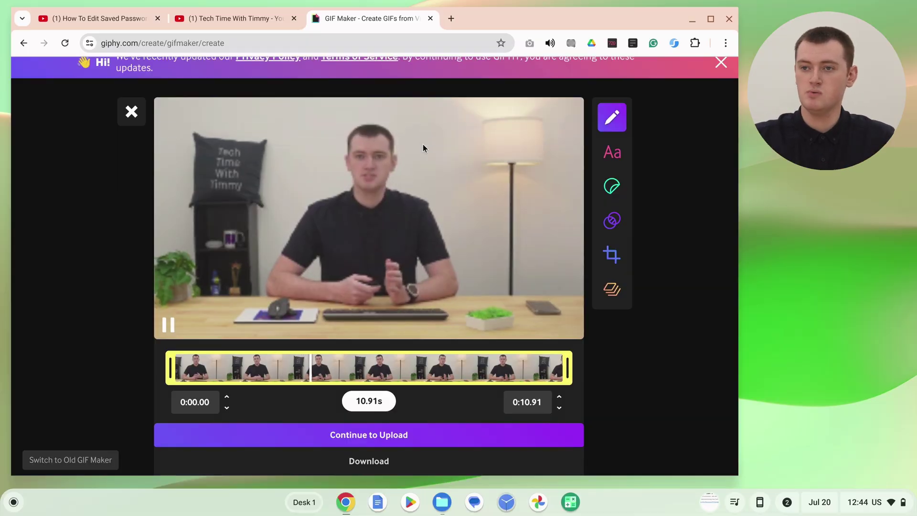
Step: Look through the GIF editor's caption, sticker, filter, crop and layer tools in turn
click(606, 153)
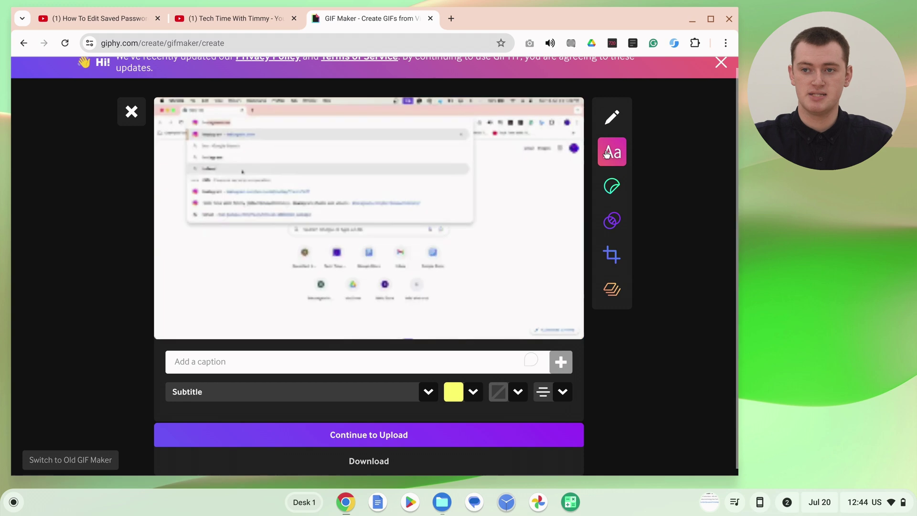
click(614, 185)
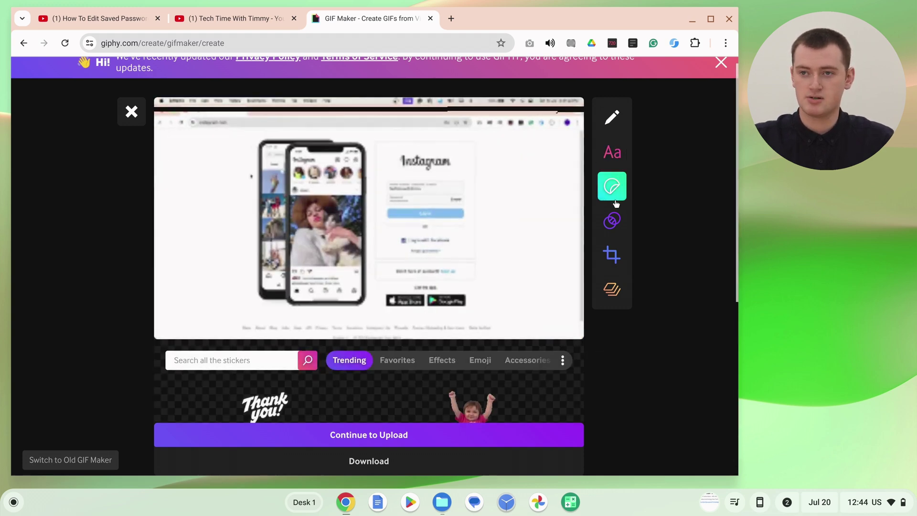
click(612, 221)
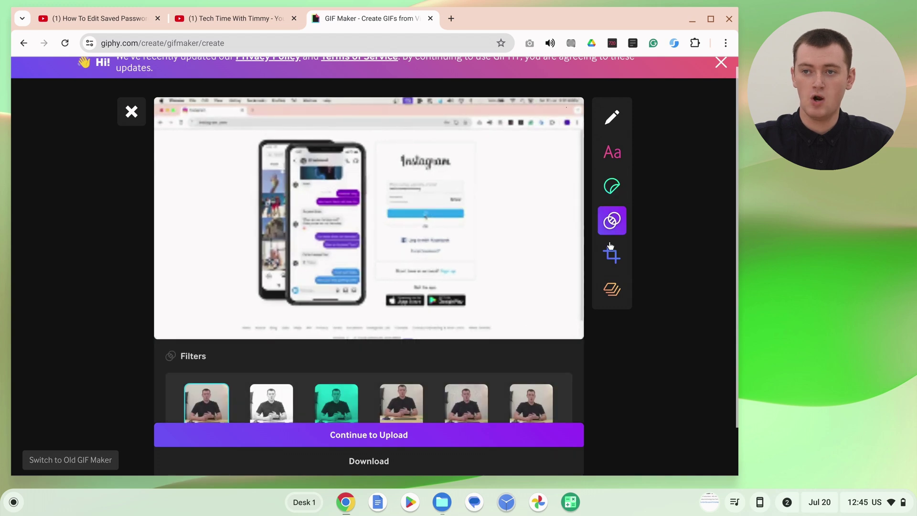
click(610, 246)
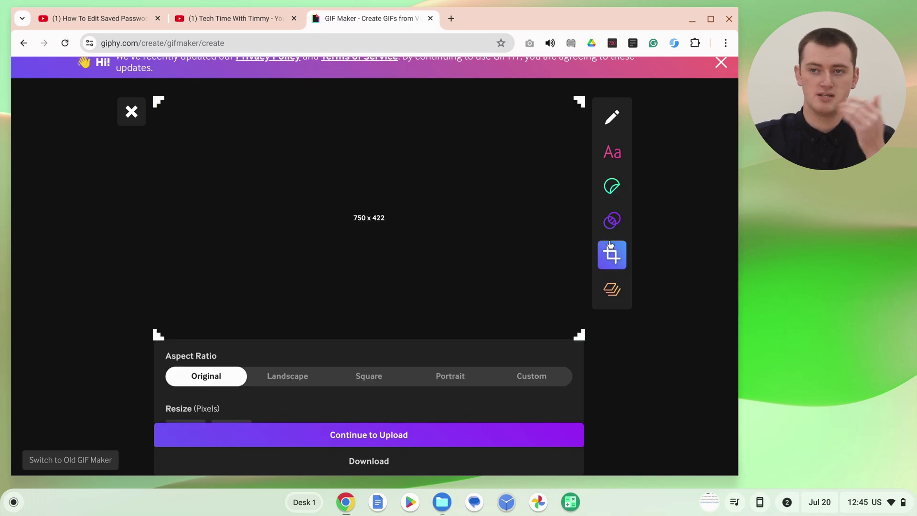
click(617, 290)
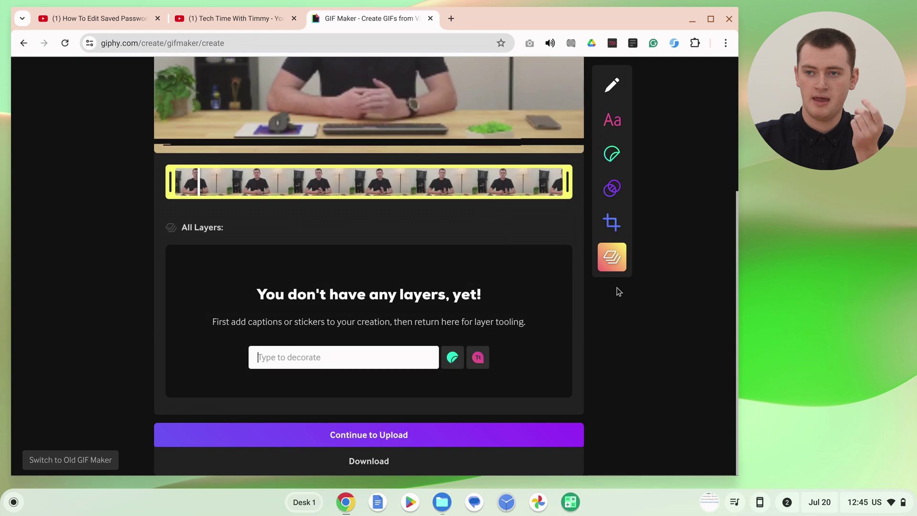
Step: Add the caption Tech Time With Timmy to the GIF in the yellow Subtitle style
click(612, 121)
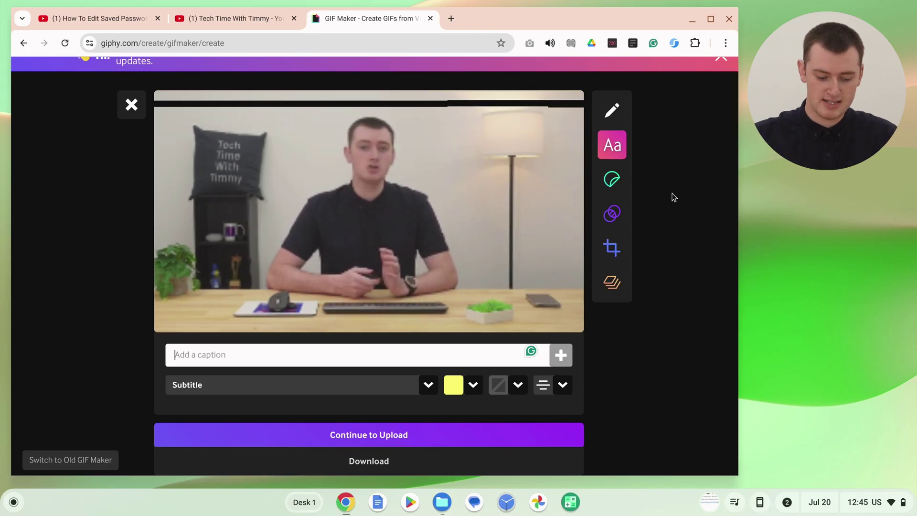
text(Tech Time With Timmy)
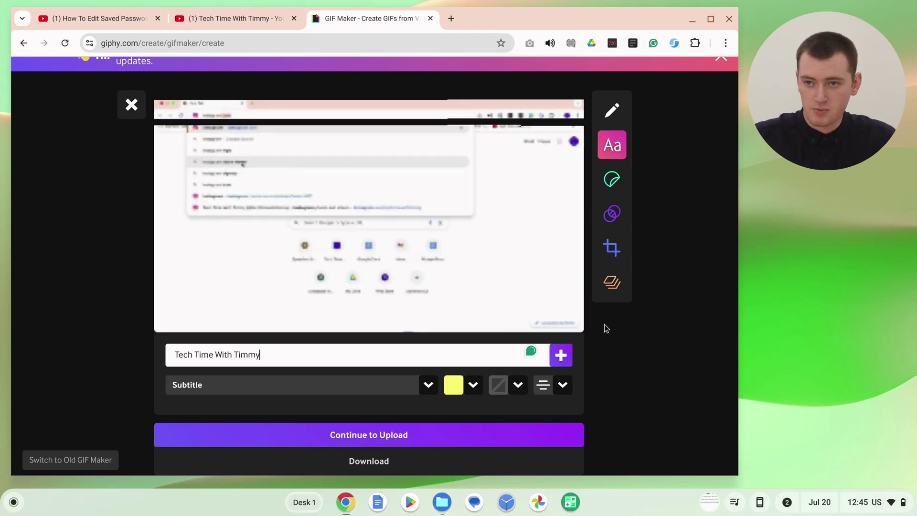
click(561, 356)
click(561, 356)
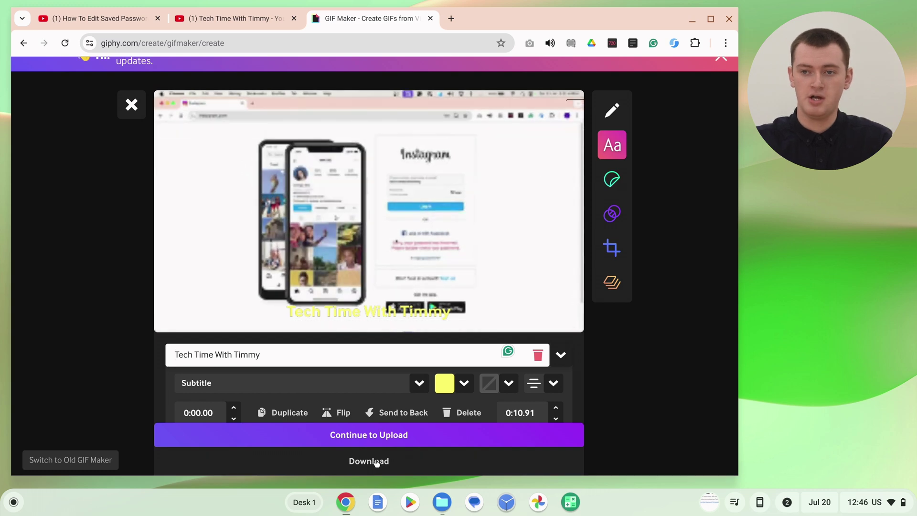
Step: Download the captioned GIF and close the GIF maker page, leaving the site without saving
click(376, 461)
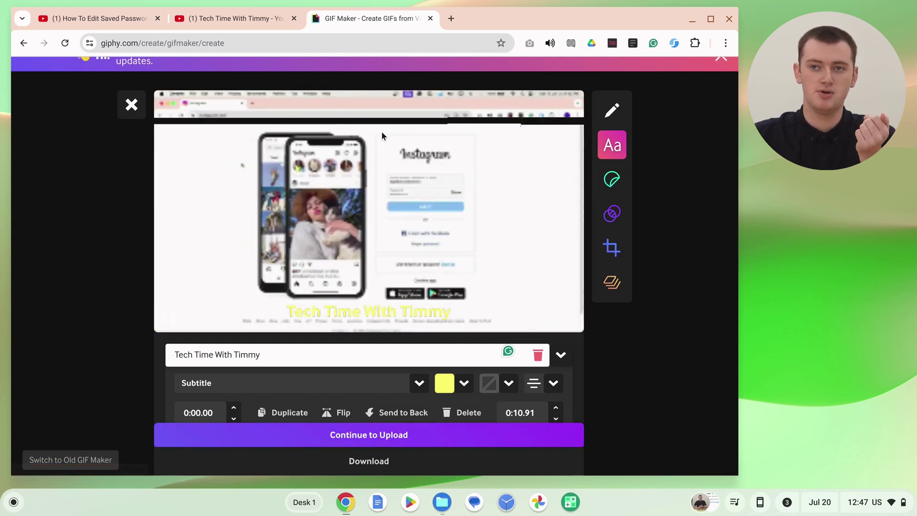
click(430, 19)
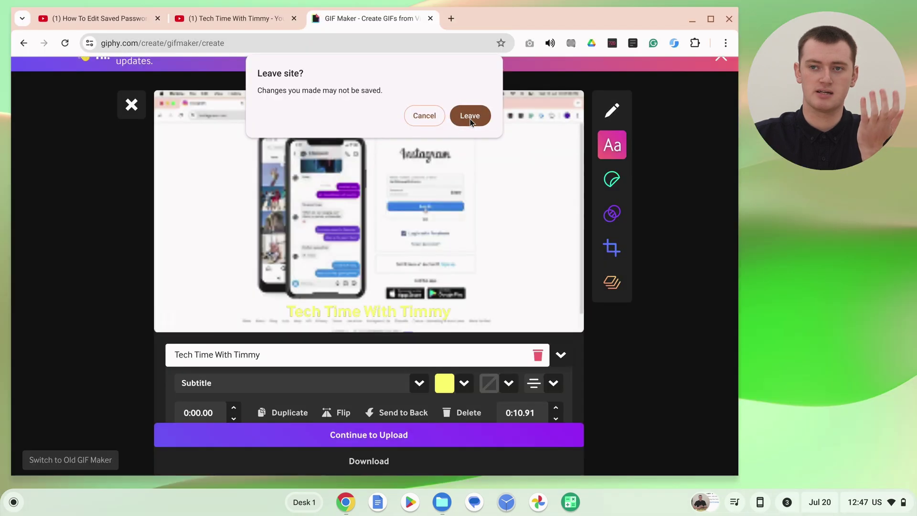
click(469, 120)
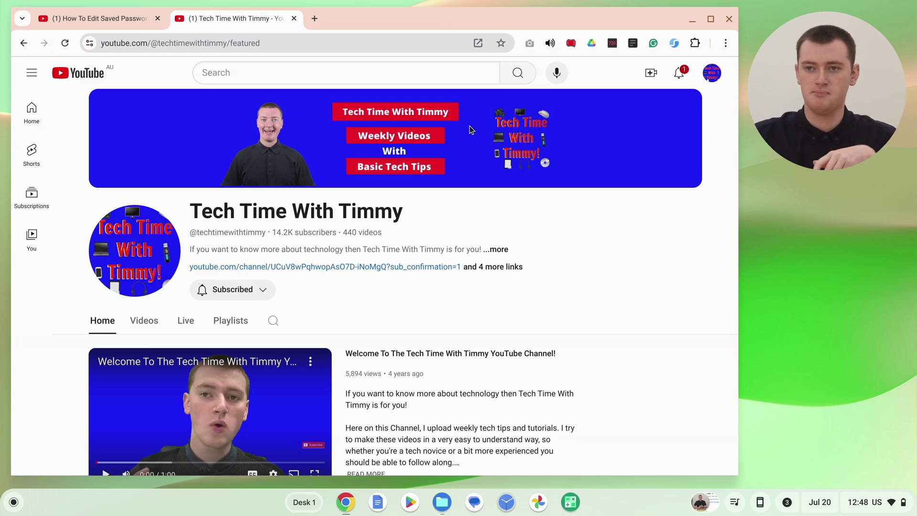
Step: Switch to the Files app, view giphy.gif from the Downloads folder, and close the image viewer
click(440, 503)
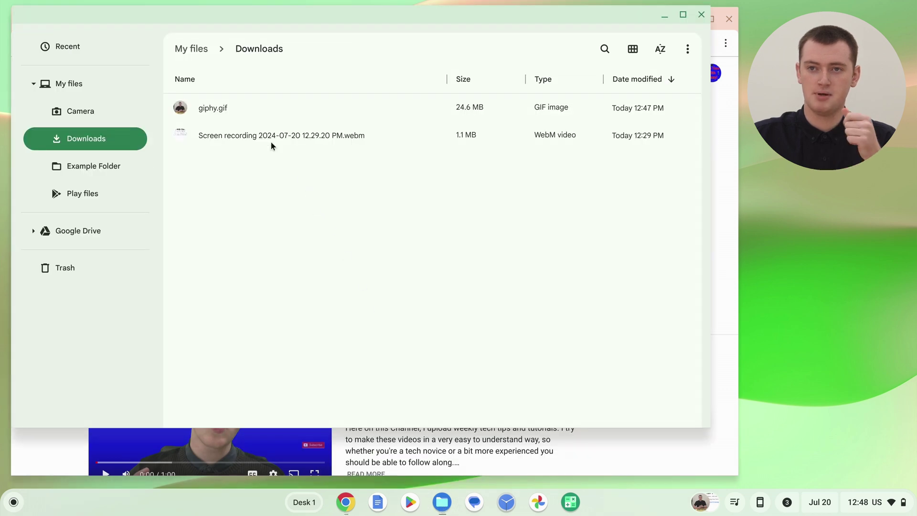
double_click(243, 116)
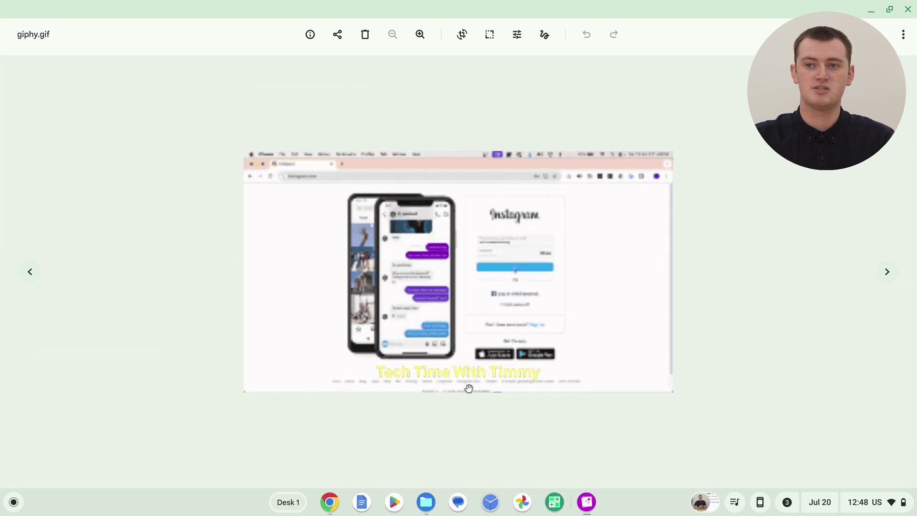
click(908, 10)
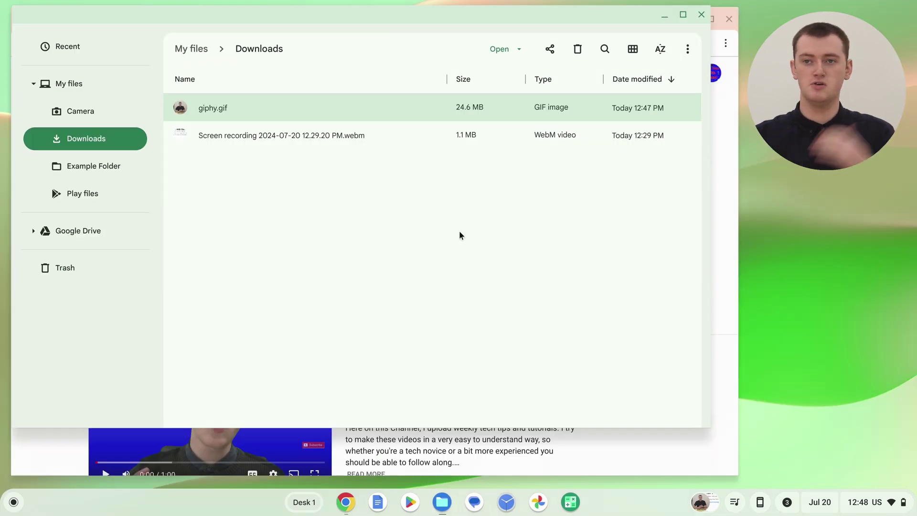